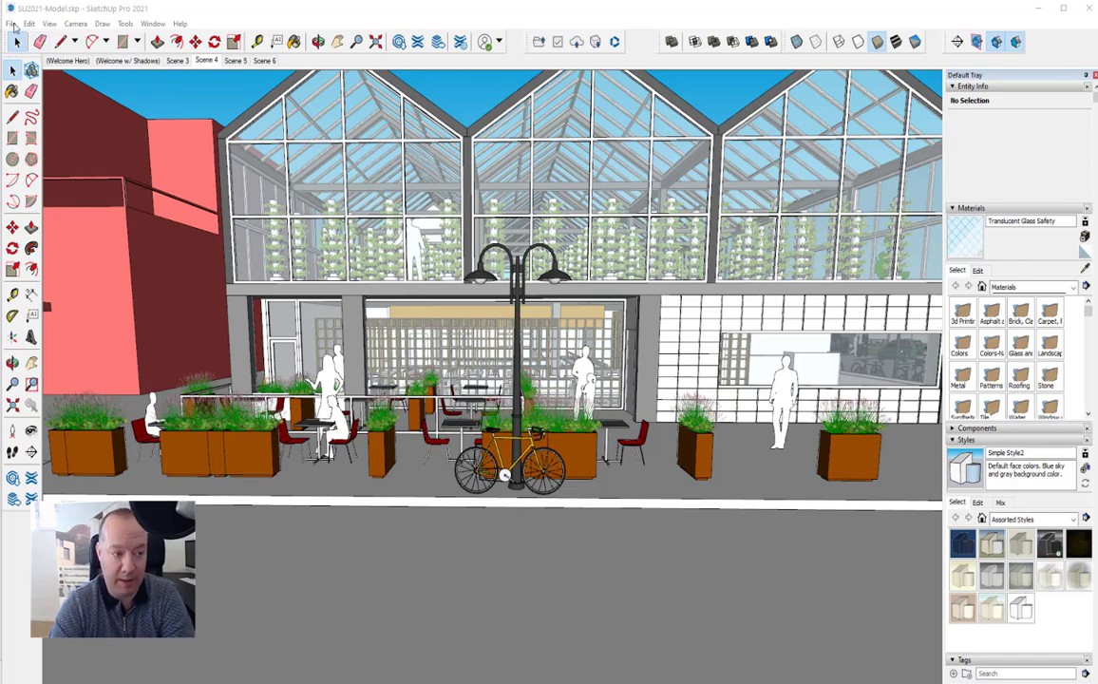
# Launch PreDesign from the File menu and open the Dev Ops HQ study for Suceava.
pyautogui.click(11, 24)
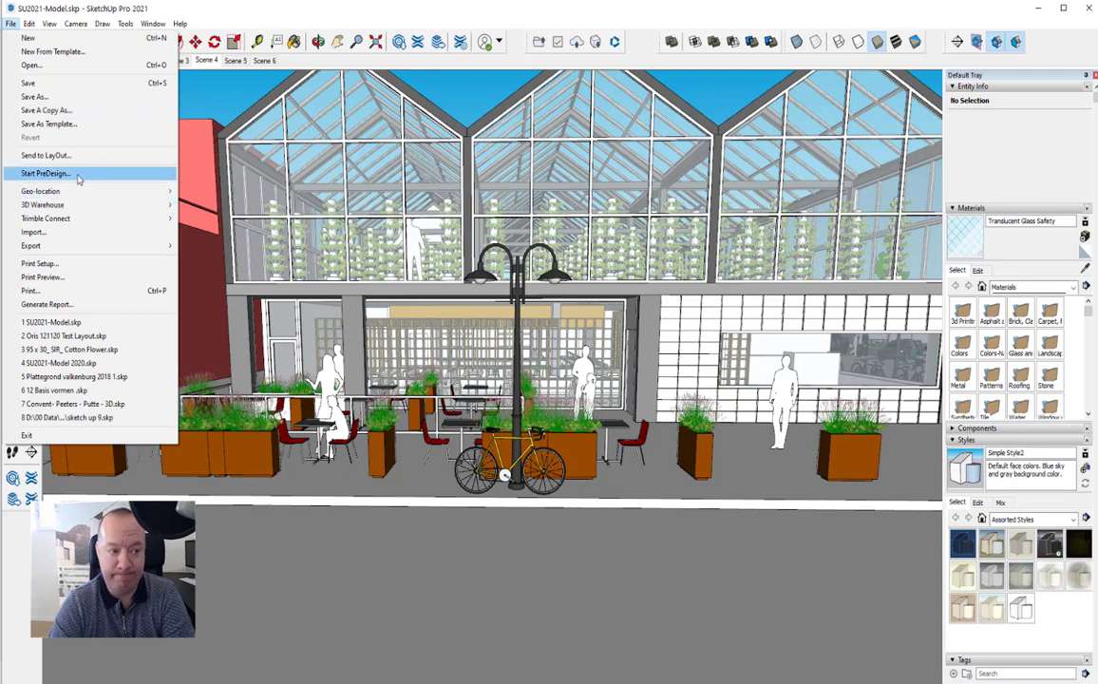
pyautogui.click(78, 178)
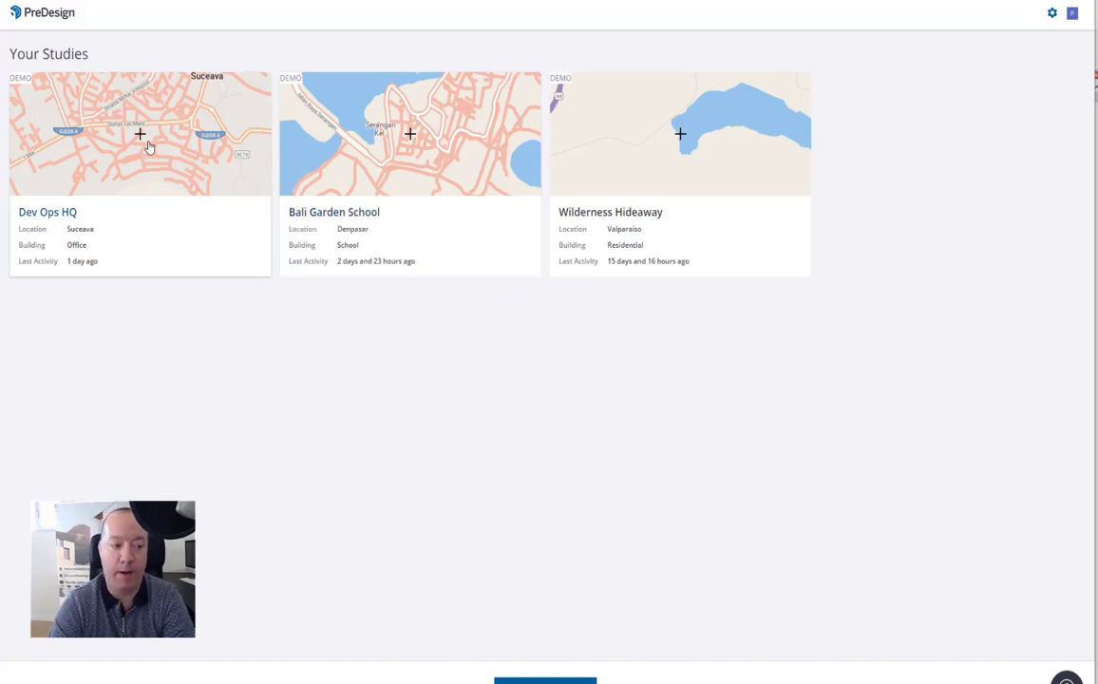
pyautogui.click(149, 148)
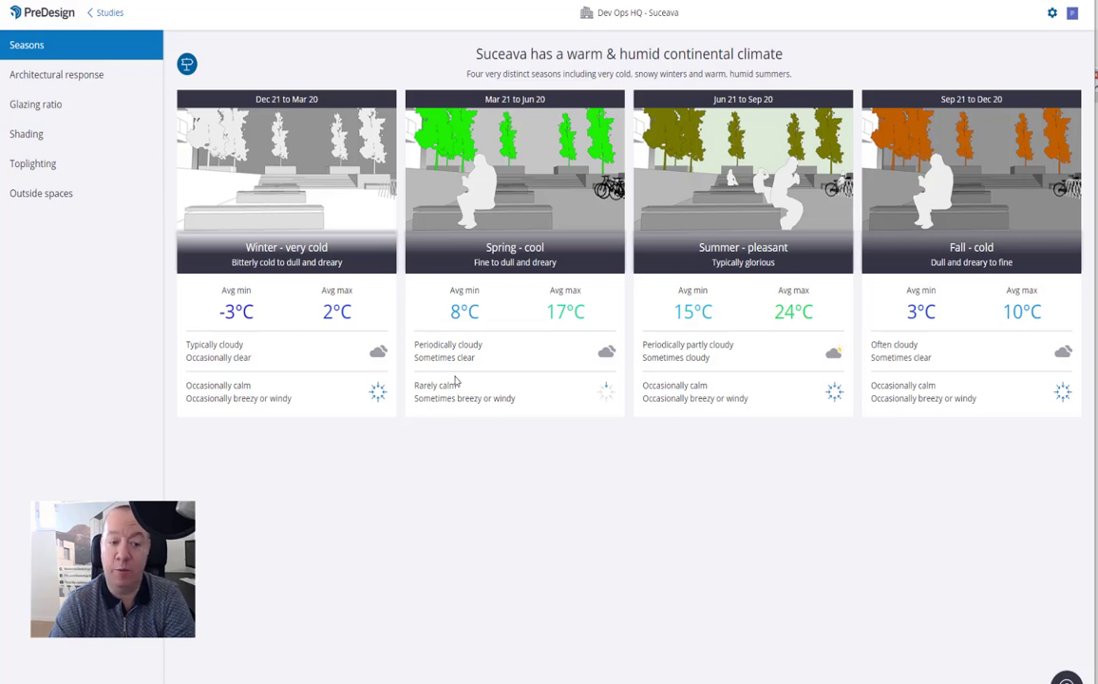
# Review the Dev Ops HQ architectural response analysis.
pyautogui.click(57, 74)
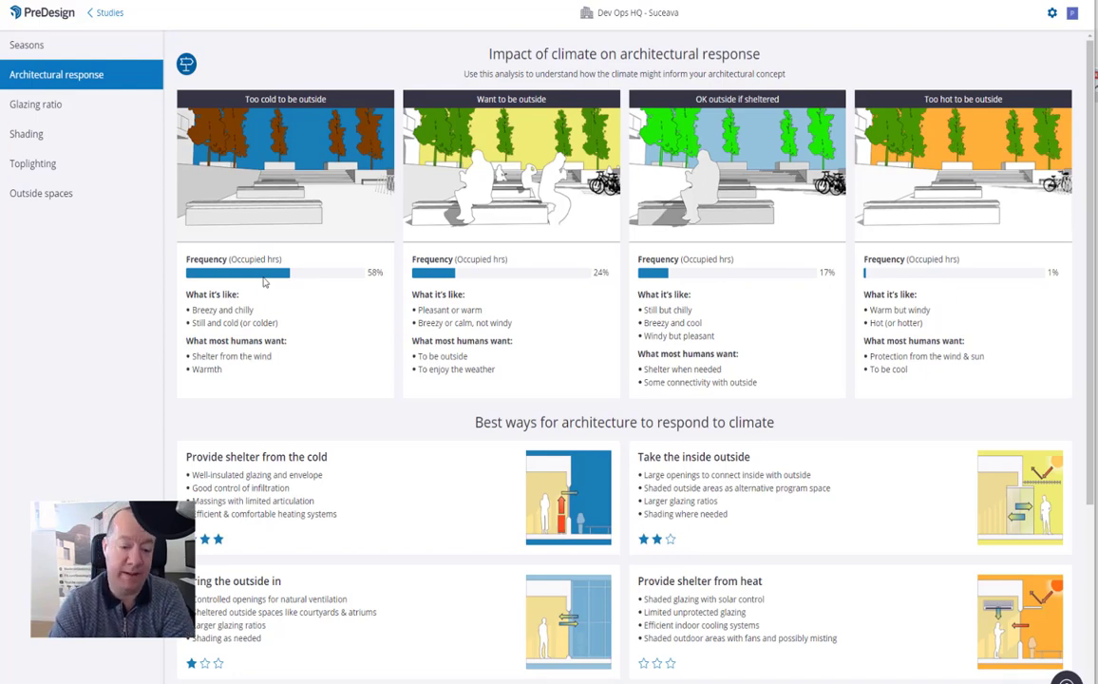
pyautogui.scroll(-3, 265, 283)
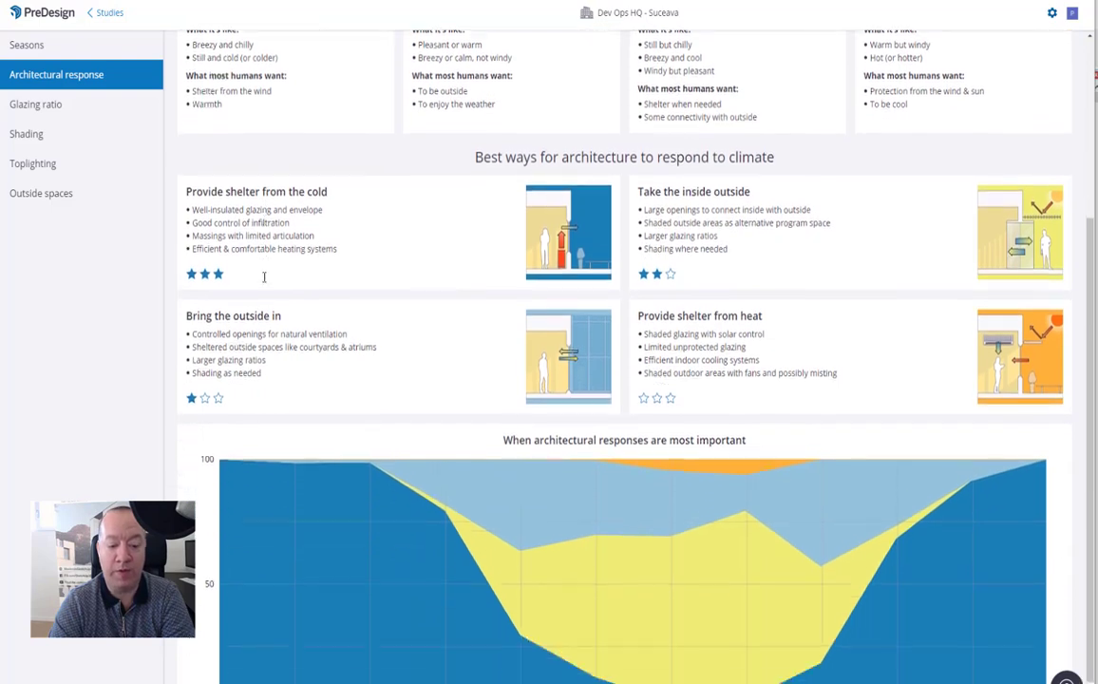
pyautogui.scroll(1, 332, 385)
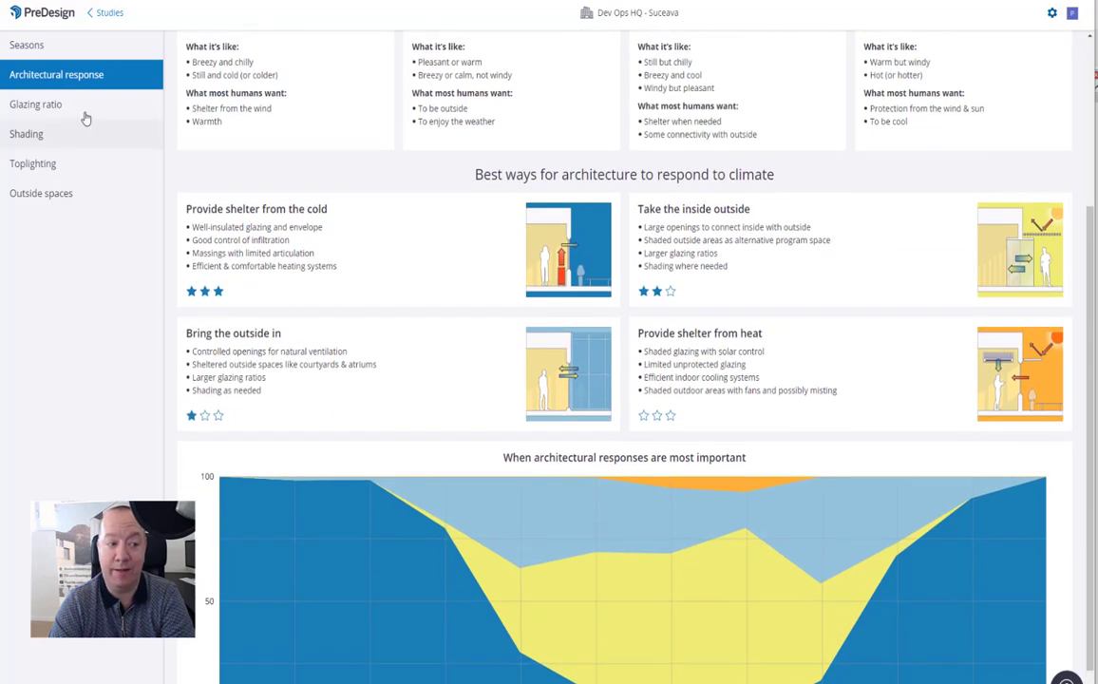
# Compare northeast, south and southwest glazing ratios, then view shading strategies by facade.
pyautogui.click(76, 107)
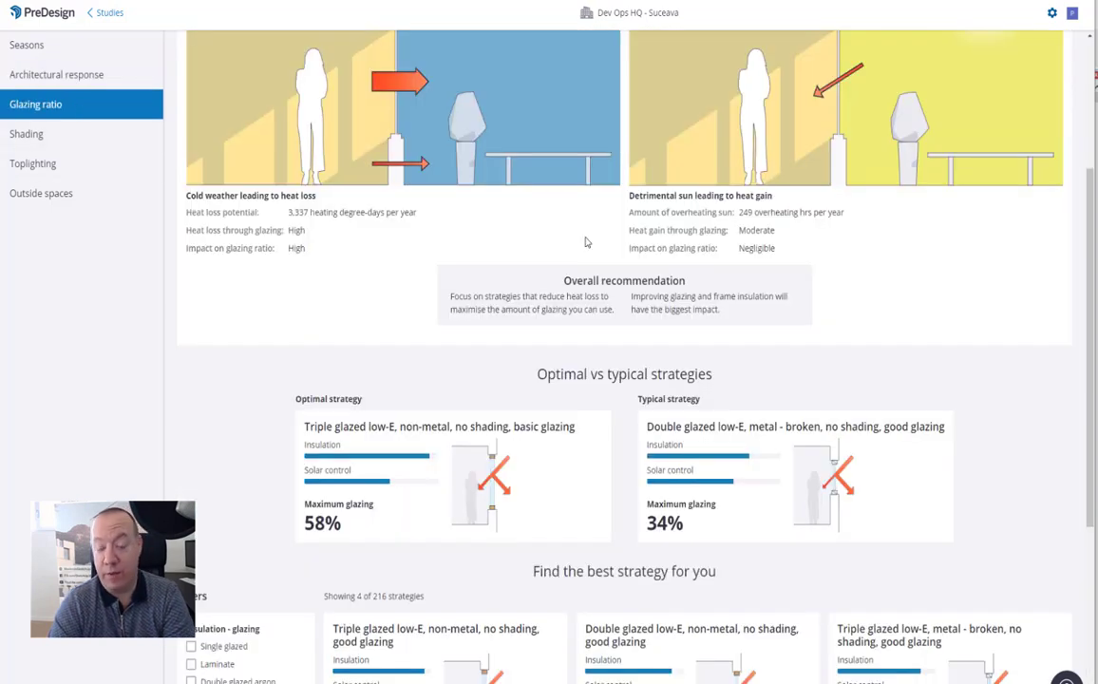
pyautogui.scroll(2, 584, 240)
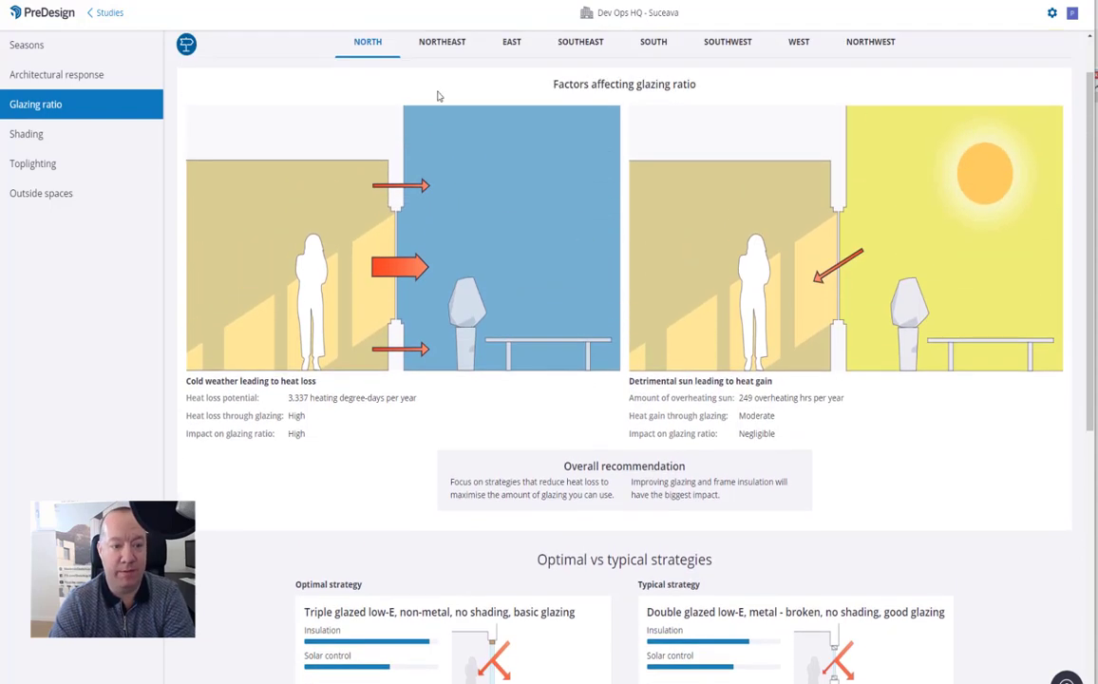
pyautogui.click(441, 55)
pyautogui.scroll(-3, 612, 270)
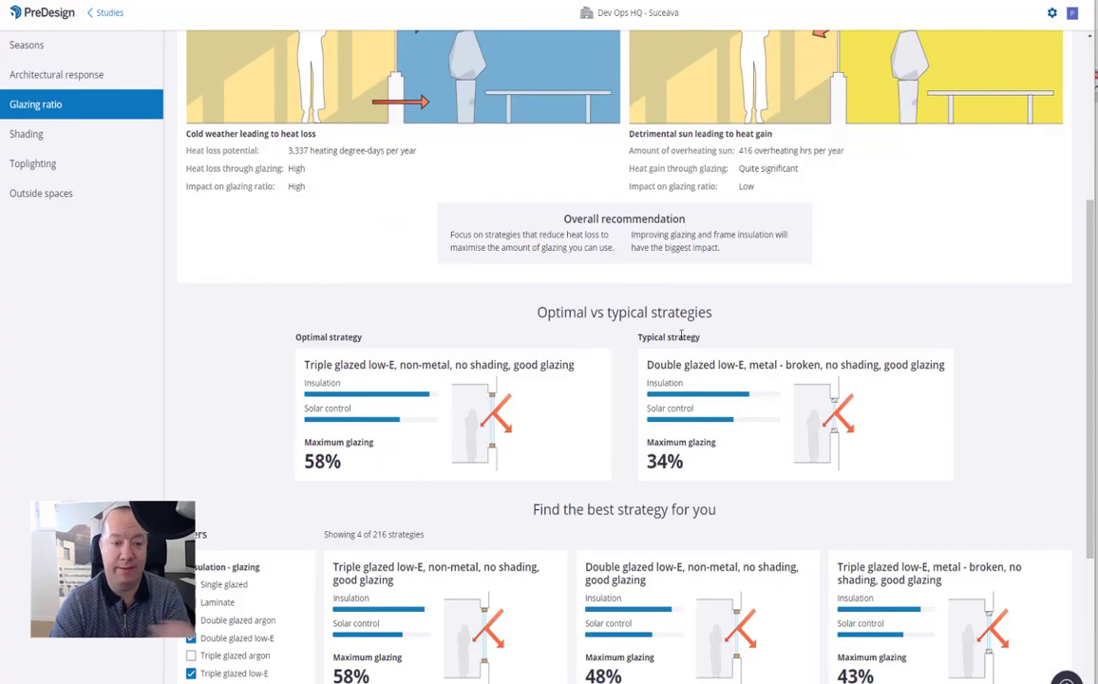
pyautogui.scroll(3, 596, 289)
pyautogui.click(653, 43)
pyautogui.click(728, 42)
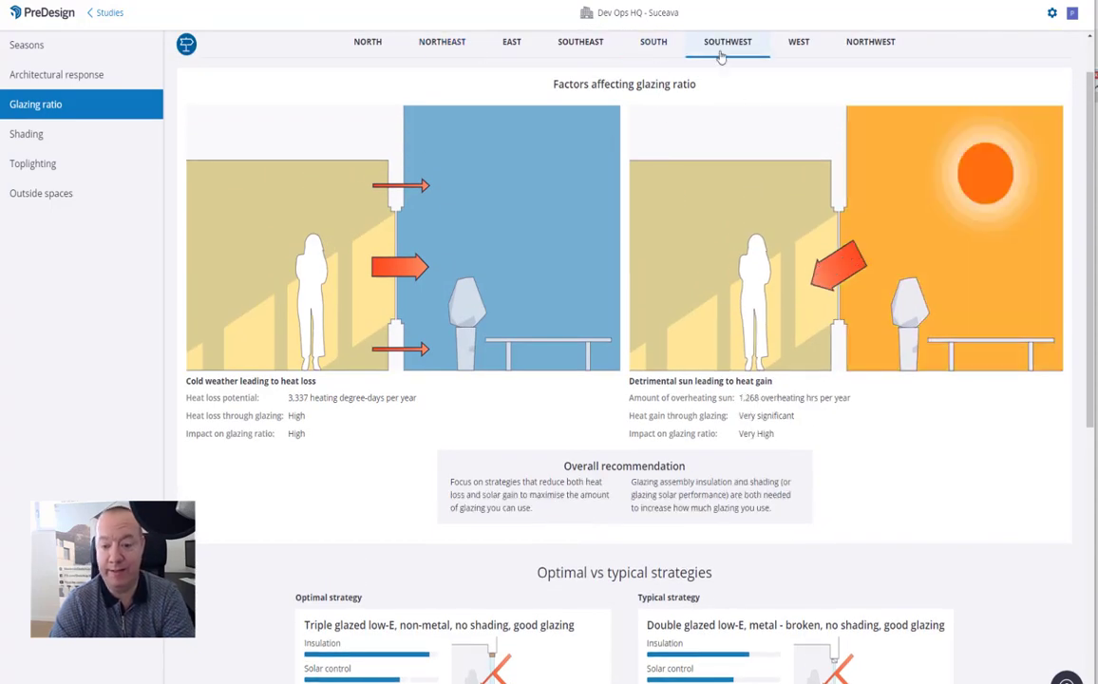
pyautogui.scroll(-1, 762, 324)
pyautogui.scroll(-2, 762, 324)
pyautogui.scroll(-3, 801, 412)
pyautogui.scroll(3, 800, 415)
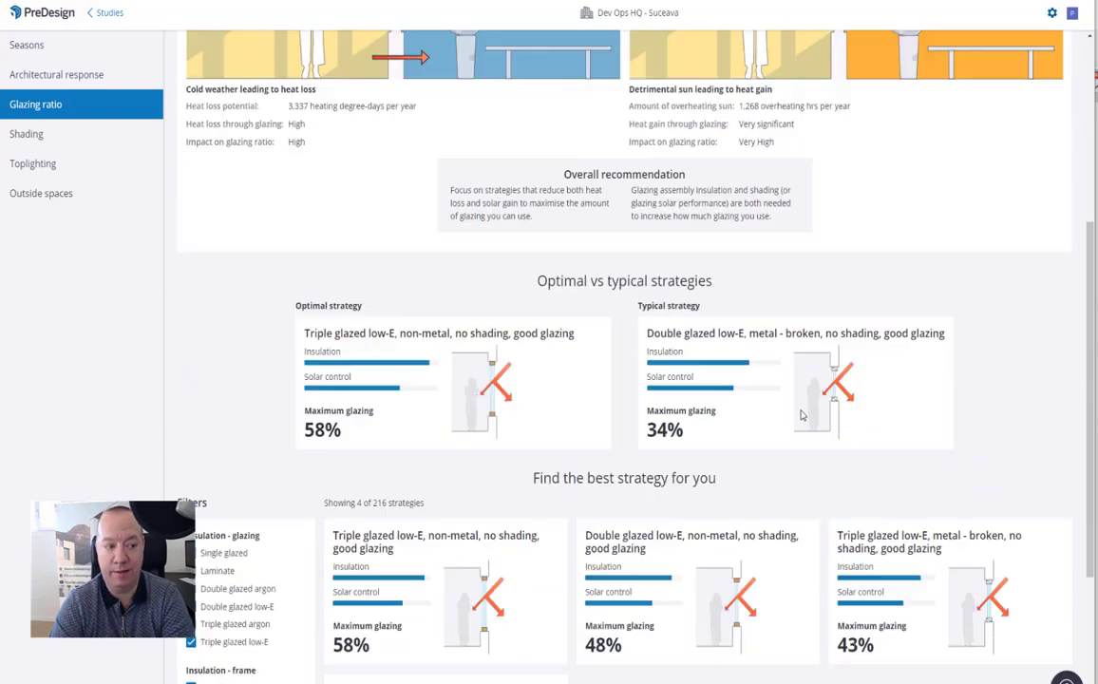
pyautogui.click(88, 141)
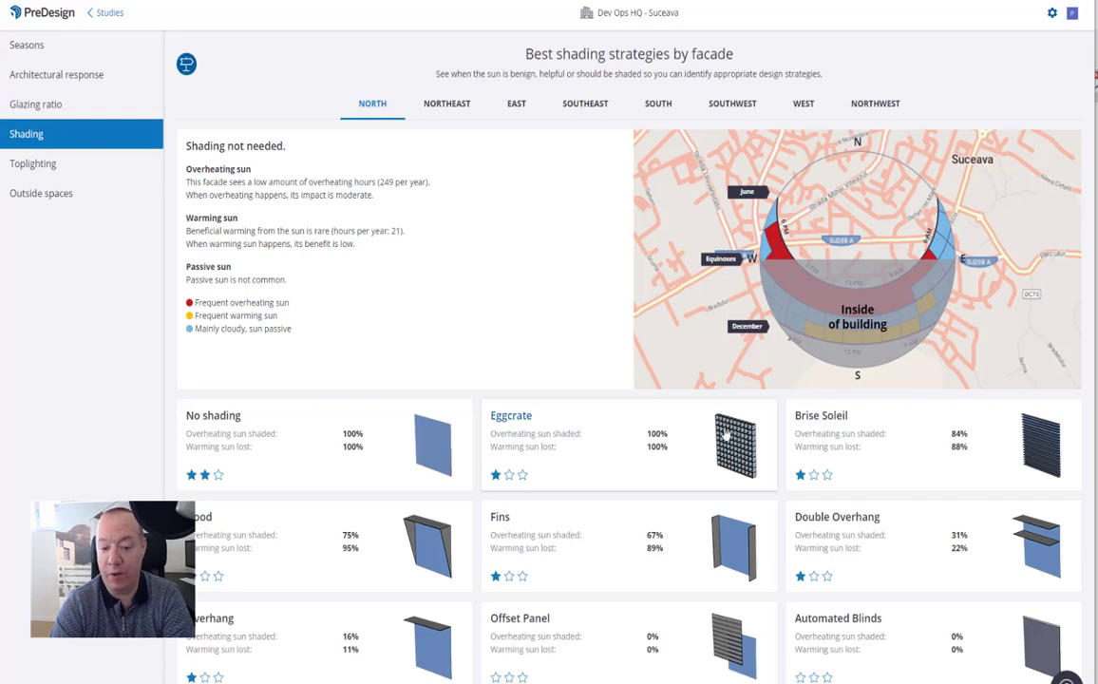
# Compare Eggcrate, Brise Soleil, Hood, Fins, Overhang and Offset Panel details, then view Toplighting.
pyautogui.click(665, 408)
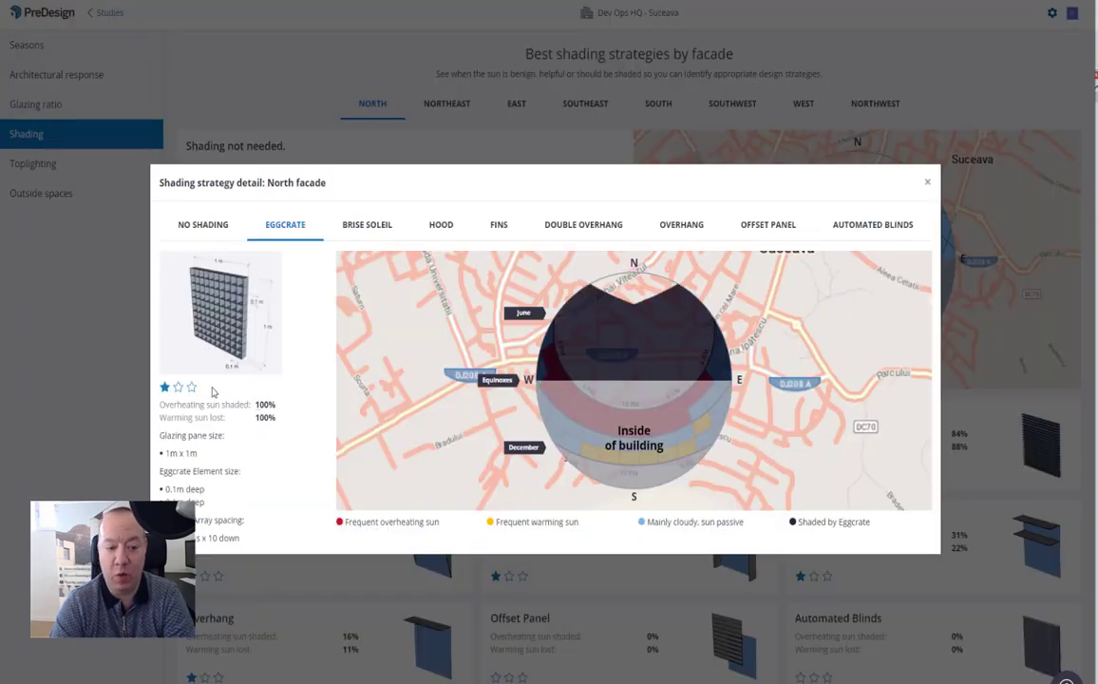
pyautogui.click(364, 228)
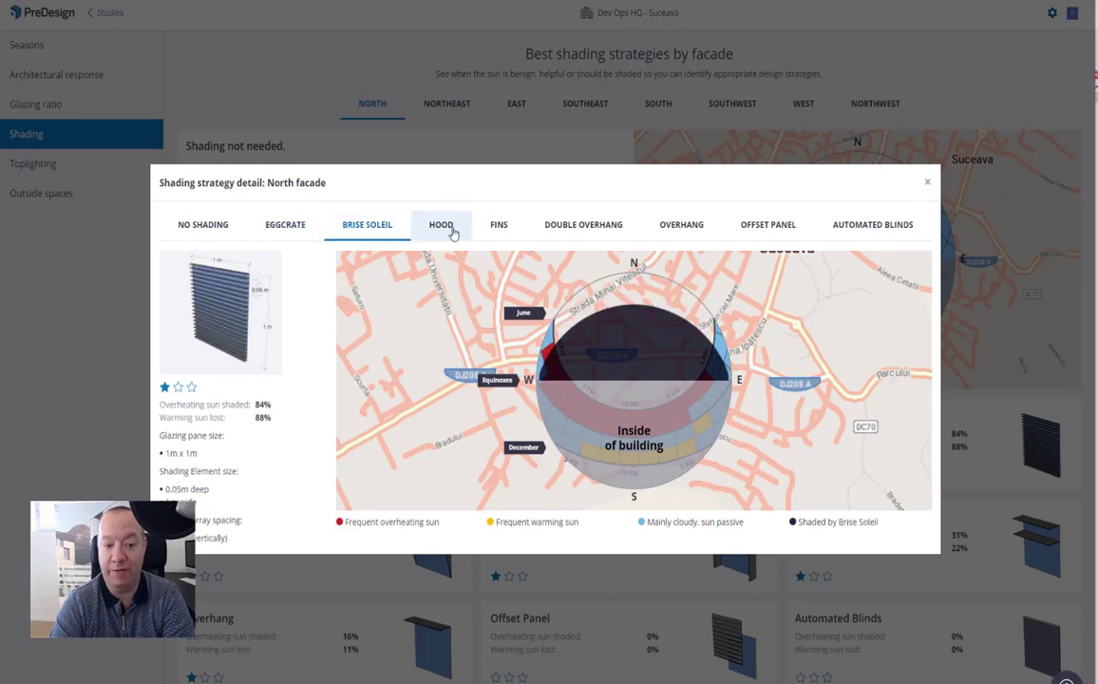
pyautogui.click(446, 228)
pyautogui.click(501, 228)
pyautogui.click(577, 228)
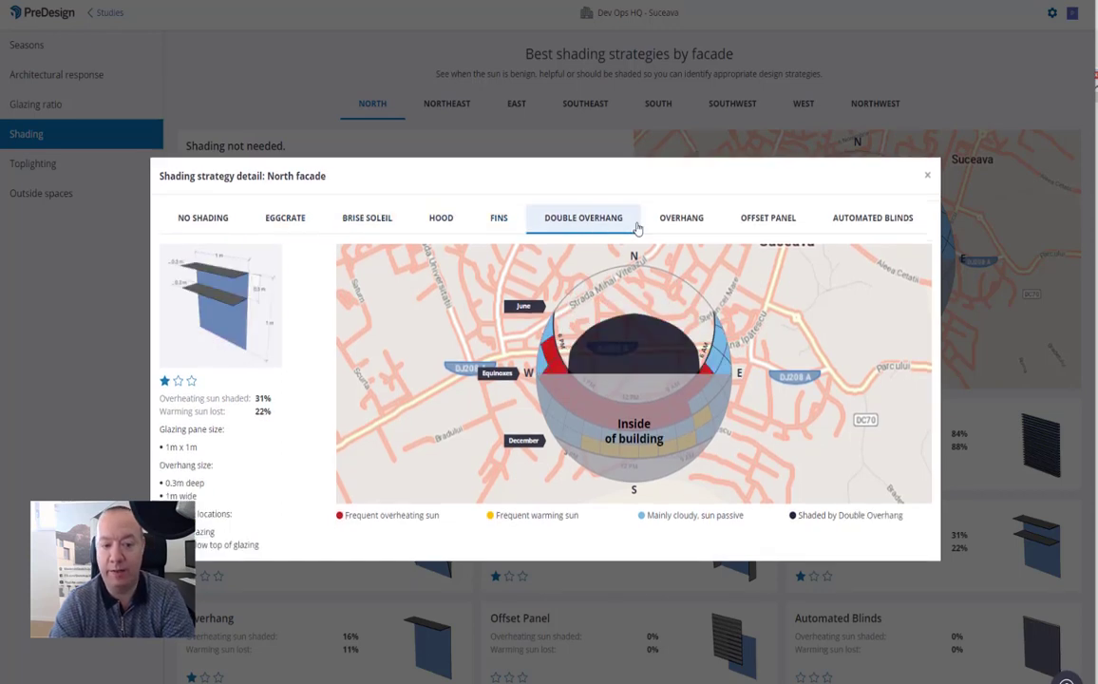
pyautogui.click(689, 229)
pyautogui.click(764, 228)
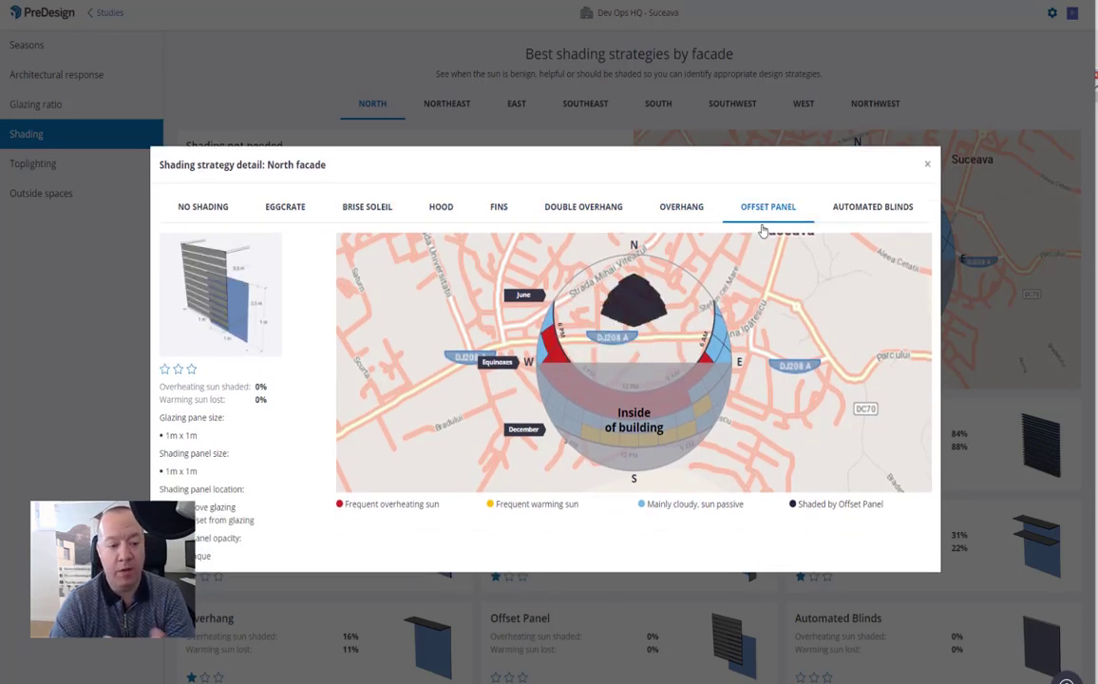
pyautogui.click(925, 170)
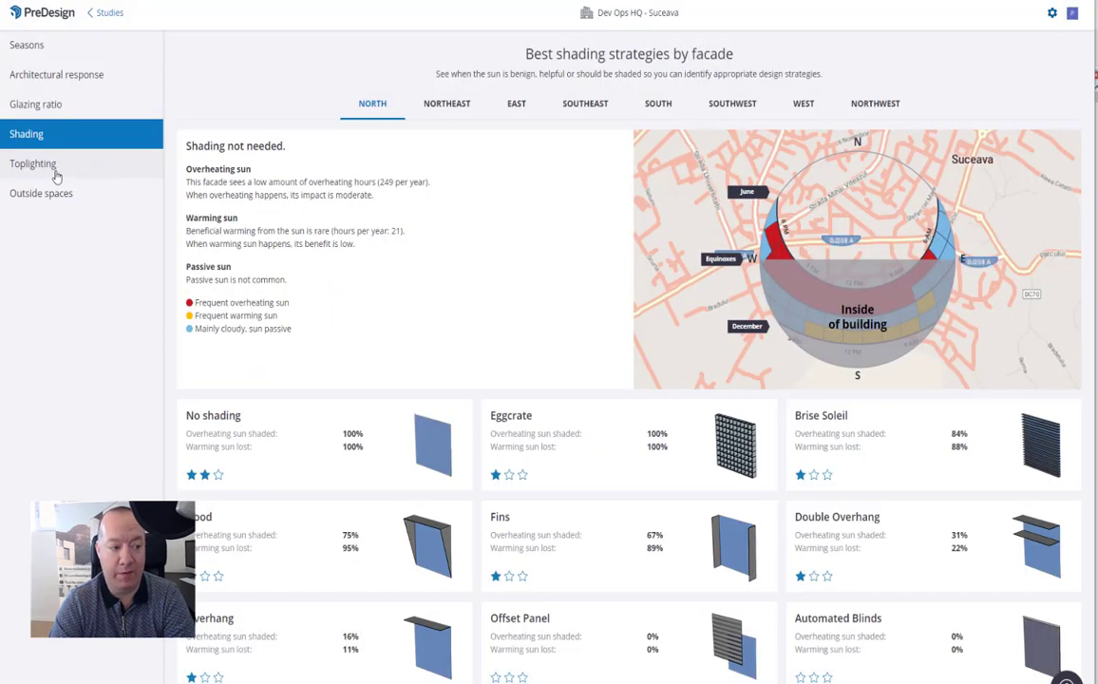
pyautogui.click(54, 172)
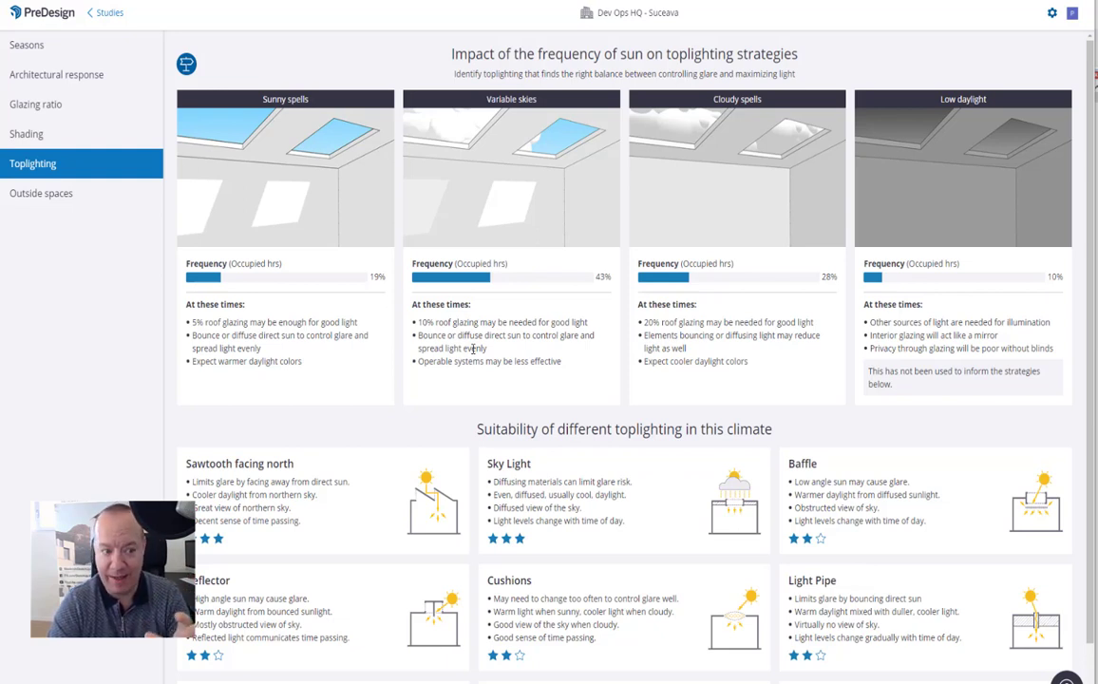
# Scroll through the Outside spaces results (wind breaks 33%, heating 29%) and back up.
pyautogui.click(68, 197)
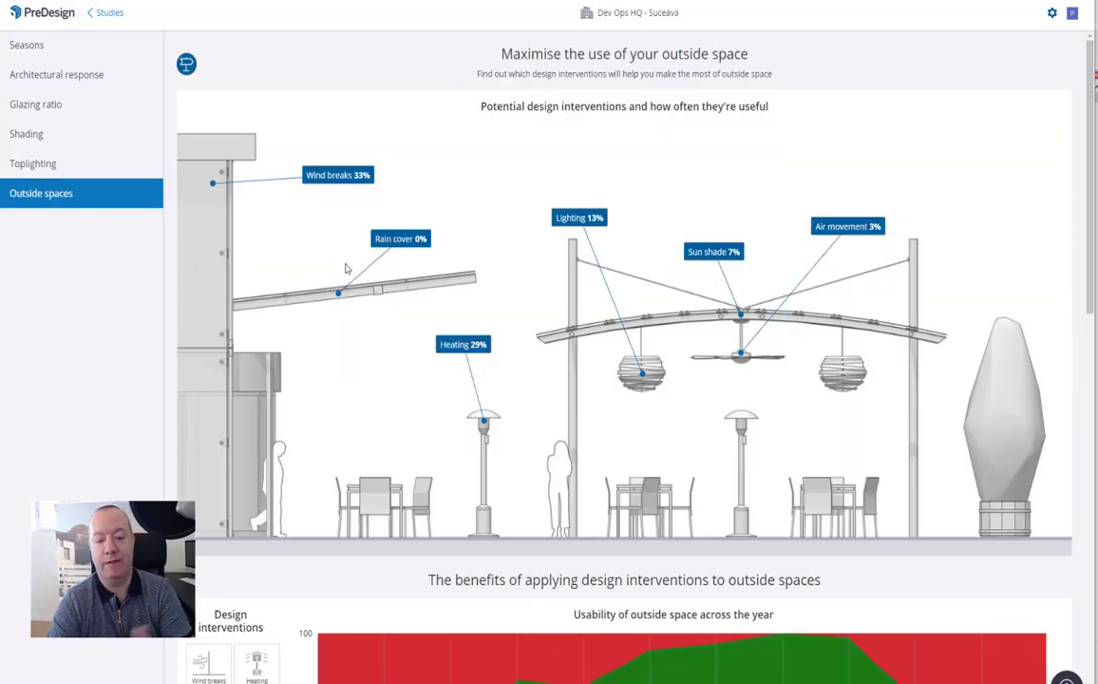
pyautogui.scroll(-3, 346, 267)
pyautogui.scroll(-1, 366, 271)
pyautogui.scroll(-2, 385, 285)
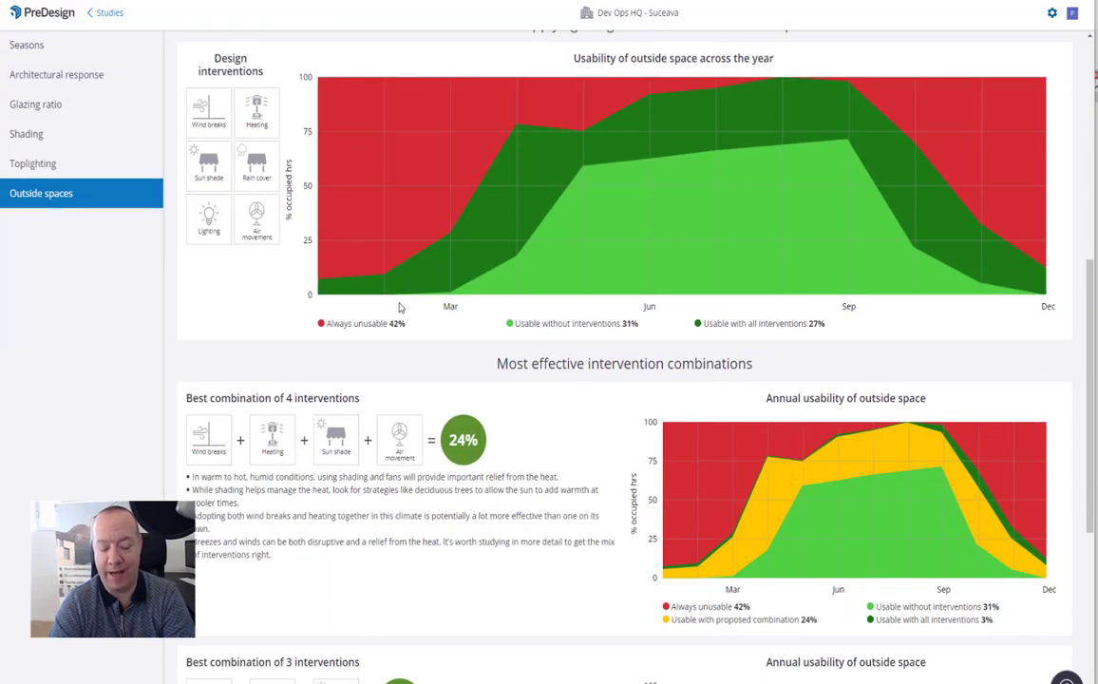
pyautogui.scroll(-3, 399, 307)
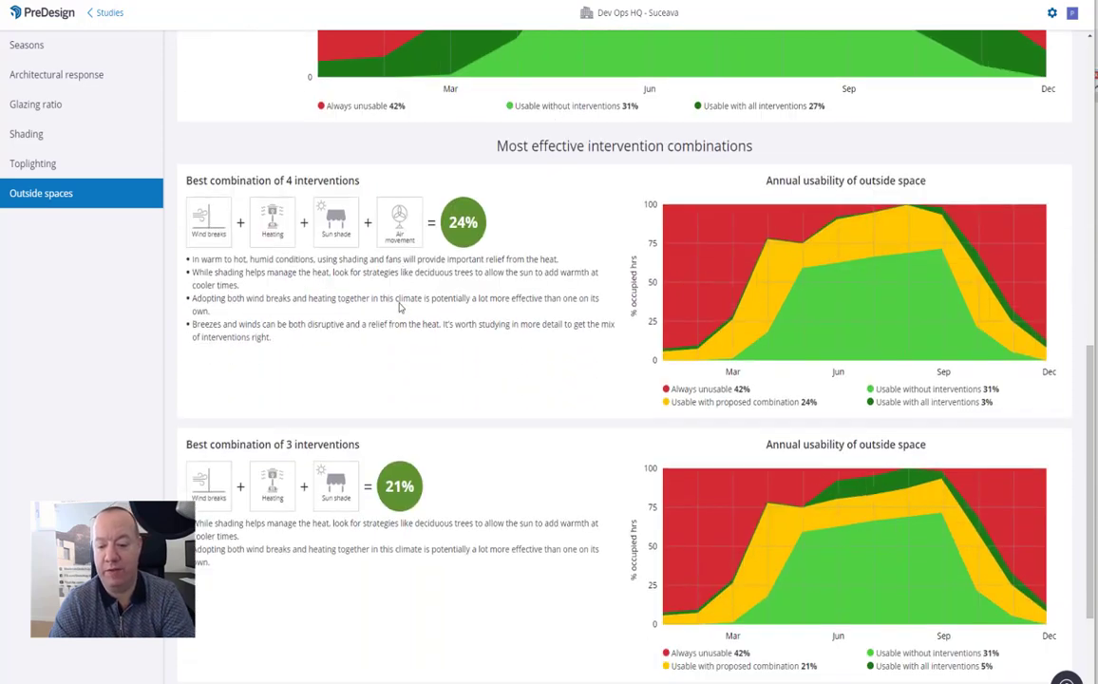
pyautogui.scroll(-2, 399, 307)
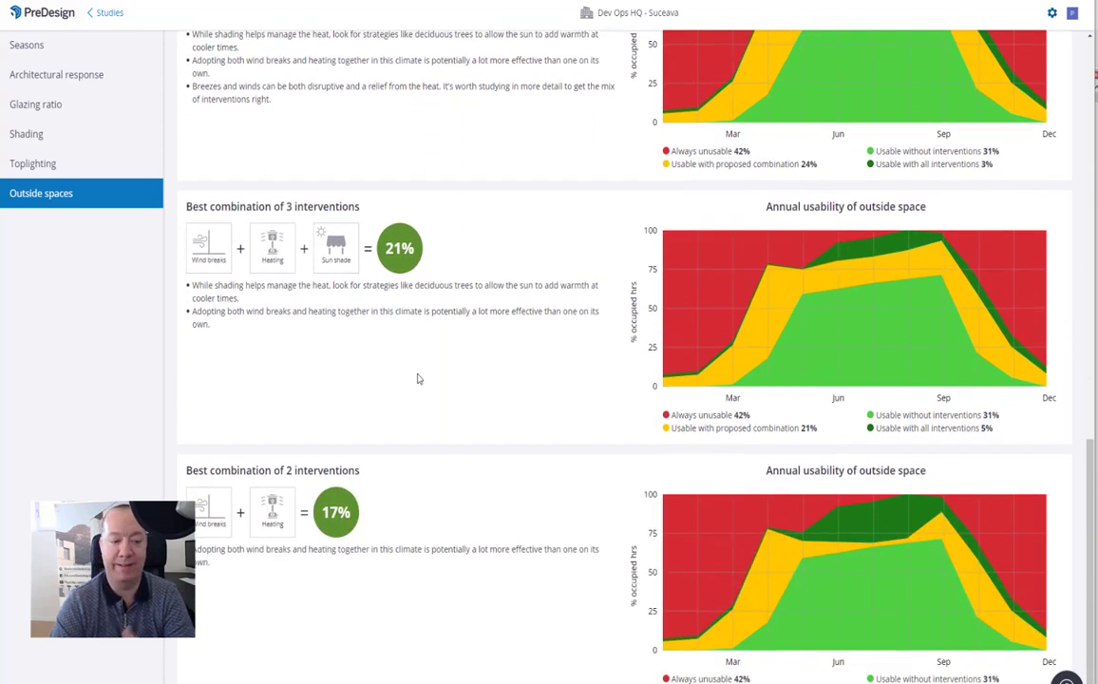
pyautogui.scroll(2, 419, 379)
pyautogui.scroll(2, 419, 379)
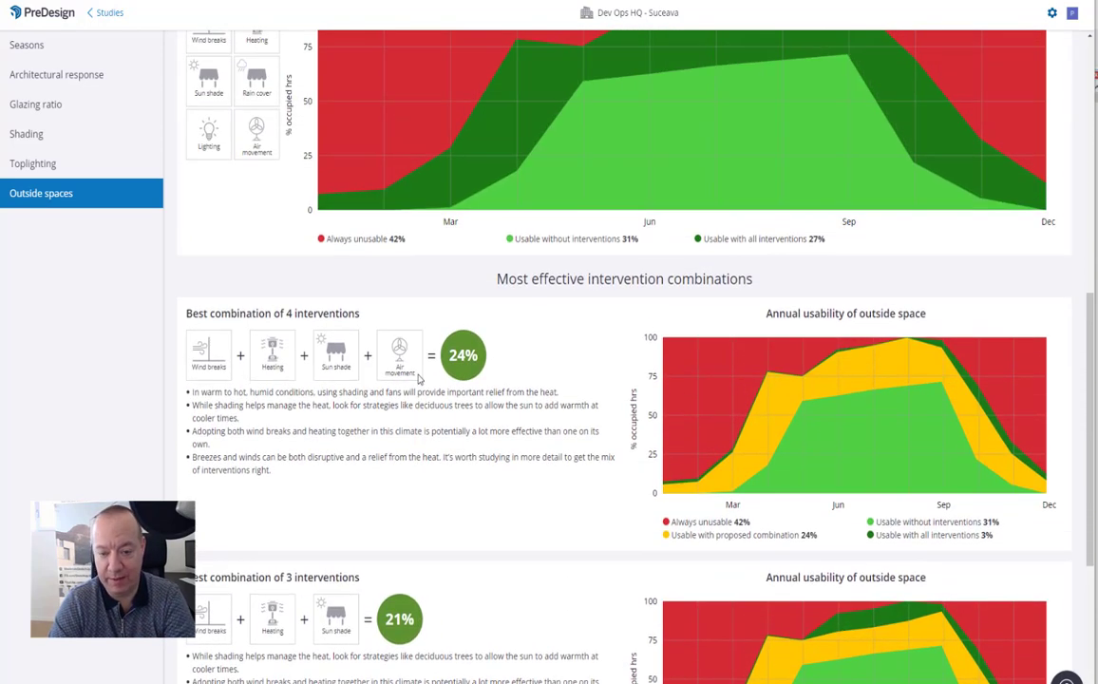
pyautogui.scroll(2, 419, 379)
pyautogui.scroll(3, 419, 379)
pyautogui.scroll(1, 419, 379)
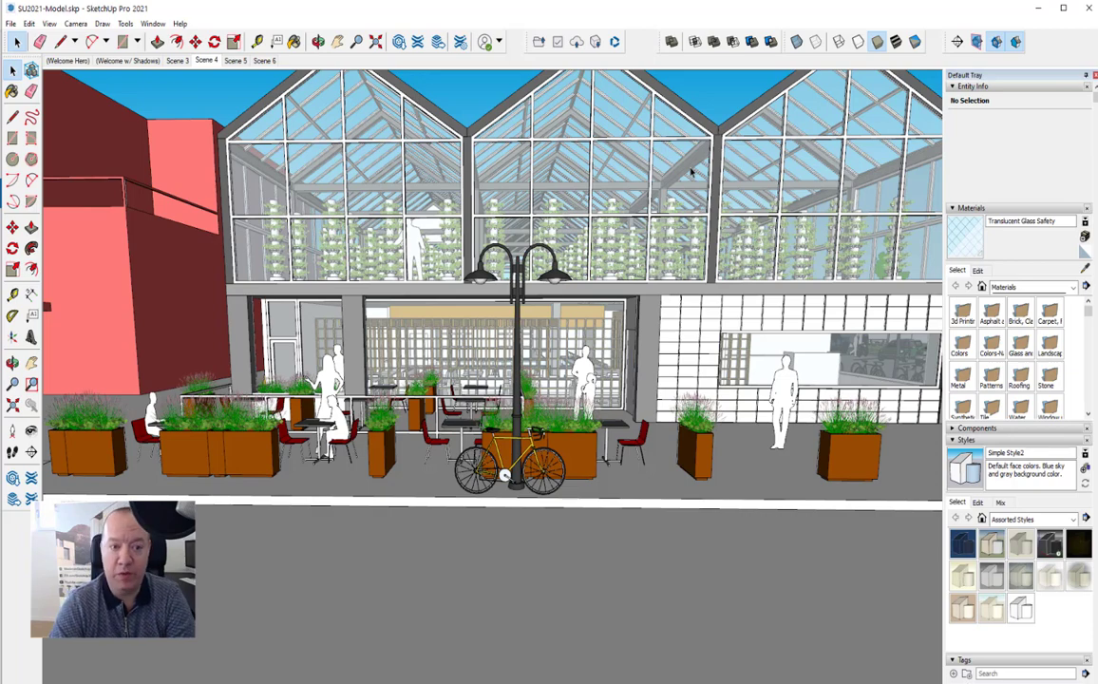
# Open 3D Warehouse, reposition its window, and browse the Curated Collections.
pyautogui.click(539, 40)
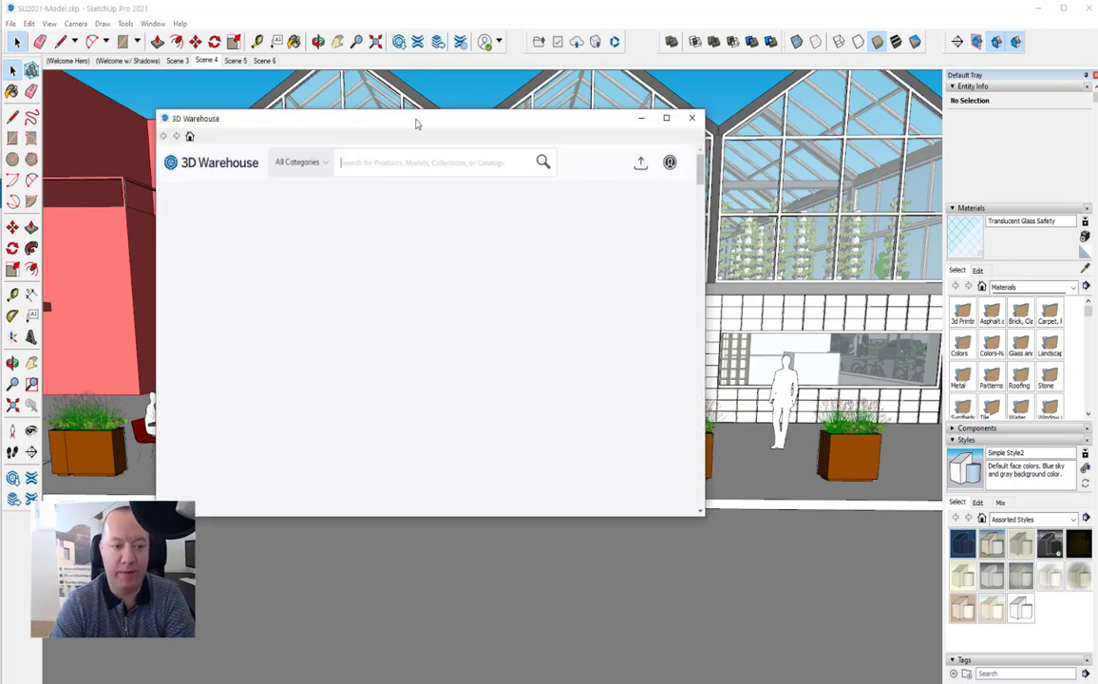
pyautogui.moveTo(415, 124); pyautogui.dragTo(482, 136)
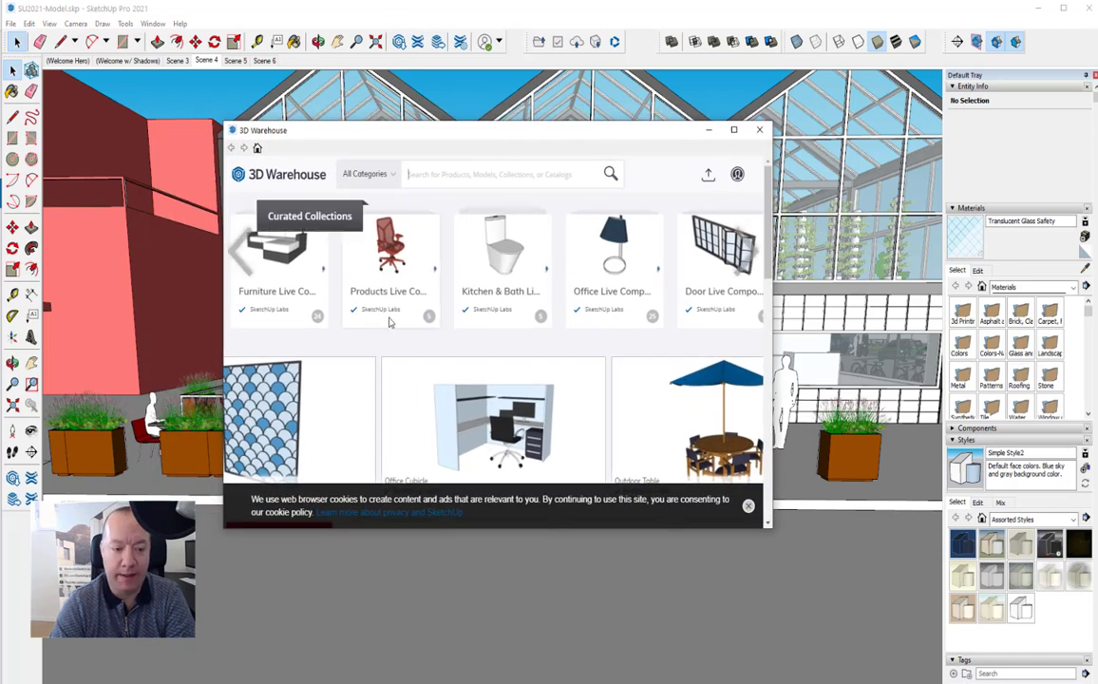
pyautogui.moveTo(494, 266)
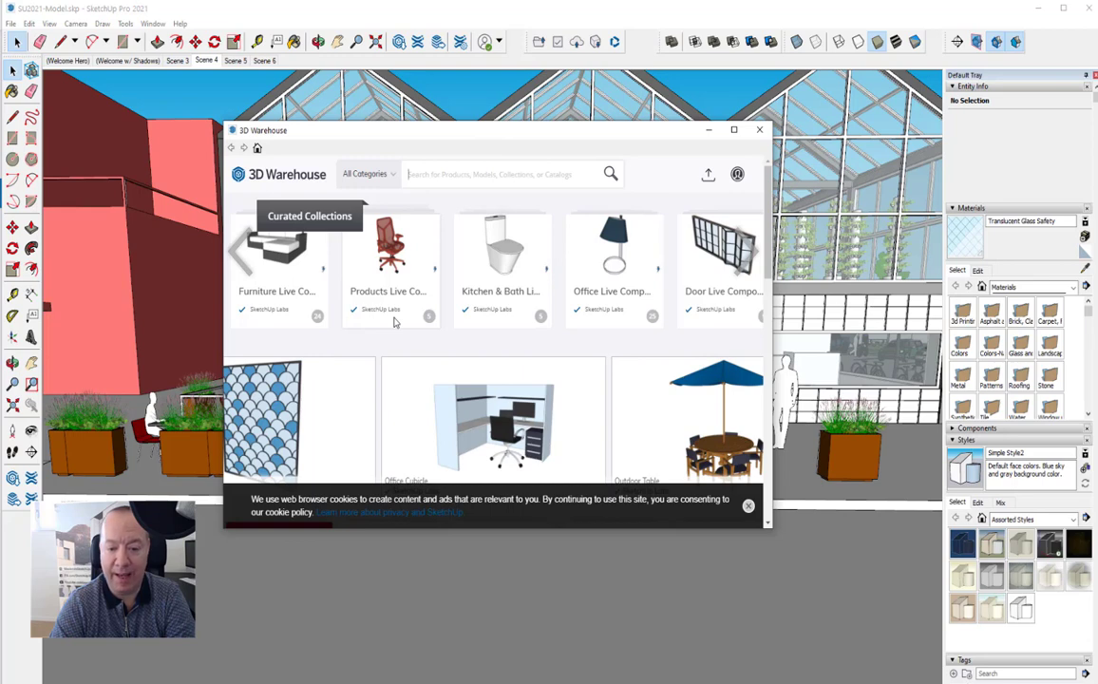
pyautogui.click(750, 268)
pyautogui.click(750, 268)
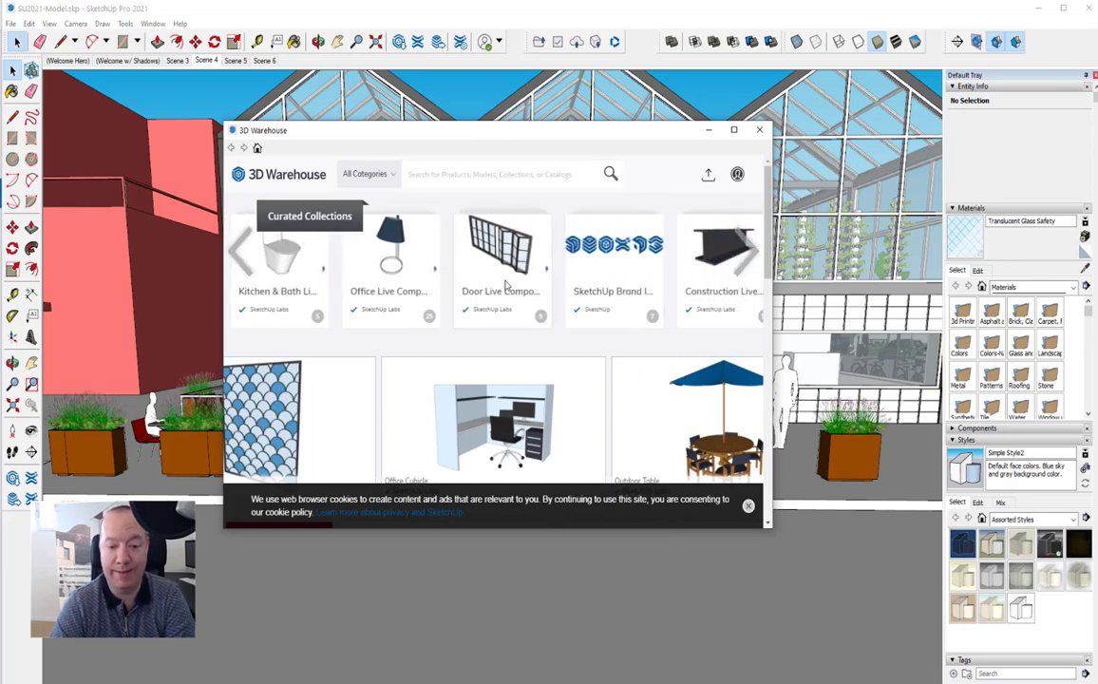
# Open the Door Live Components collection and the Bifold Patio Door model page.
pyautogui.click(504, 269)
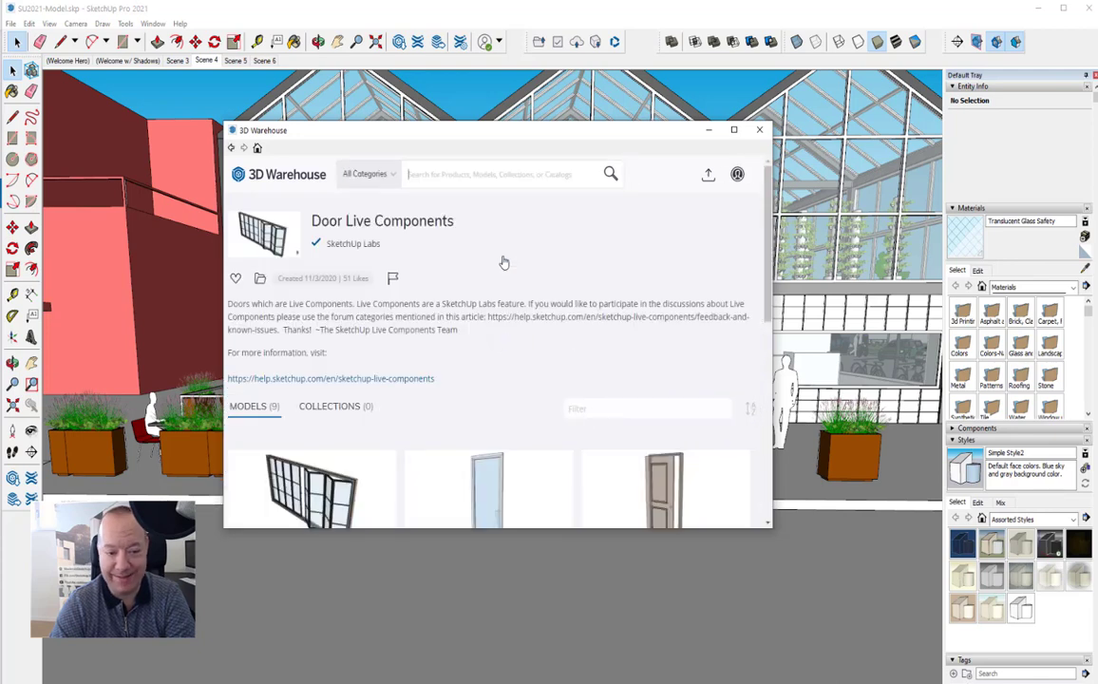
pyautogui.scroll(-3, 503, 262)
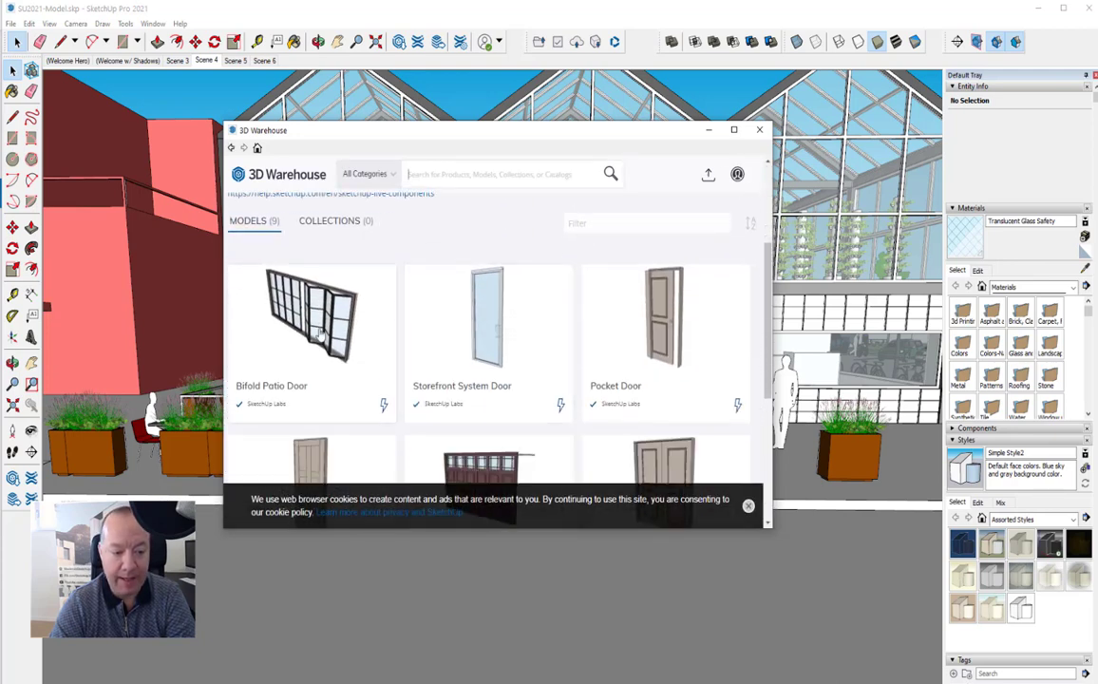
pyautogui.click(321, 334)
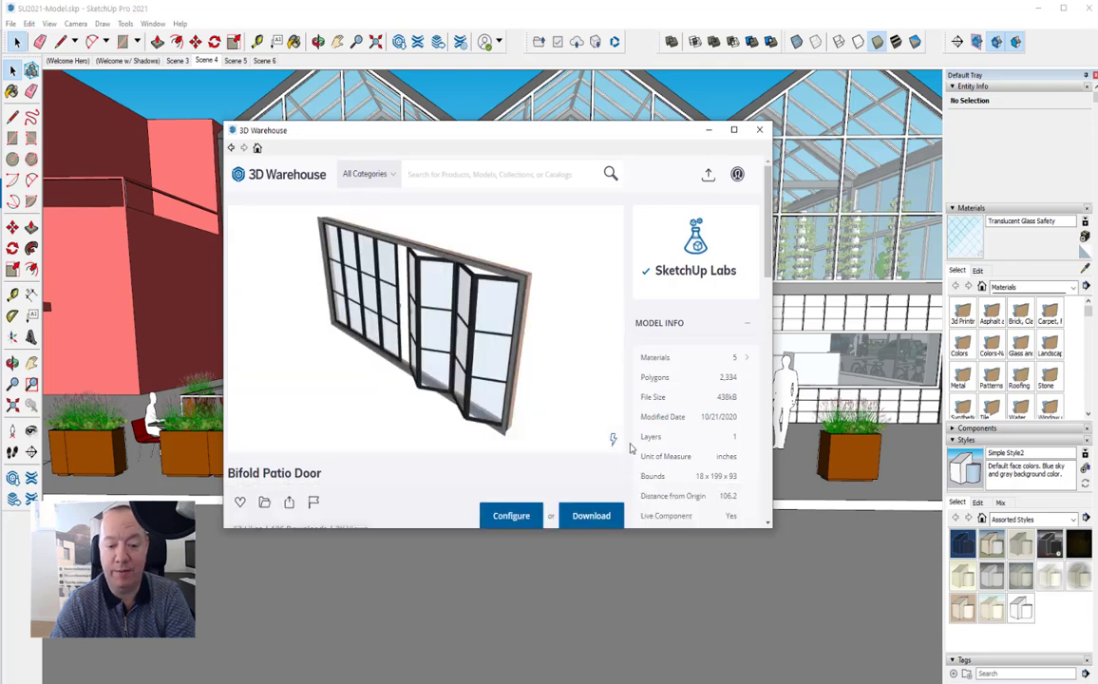
pyautogui.scroll(-1, 475, 399)
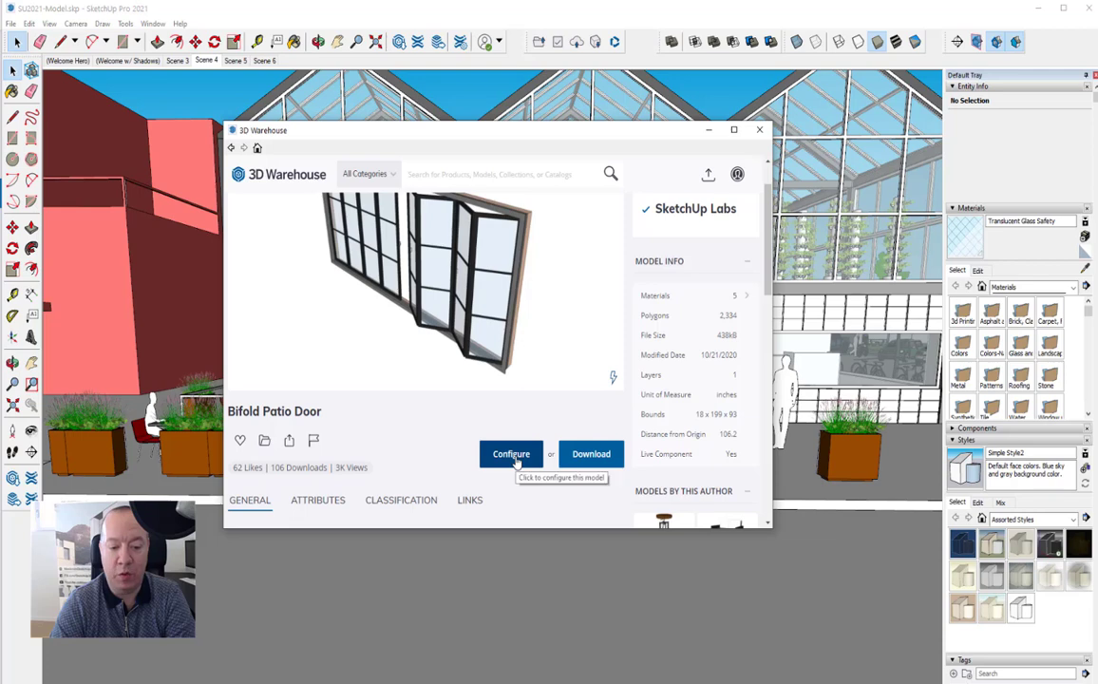
# Configure the Bifold Patio Door to 5130 × 2920 mm with right-hand doors partly folded open.
pyautogui.click(516, 460)
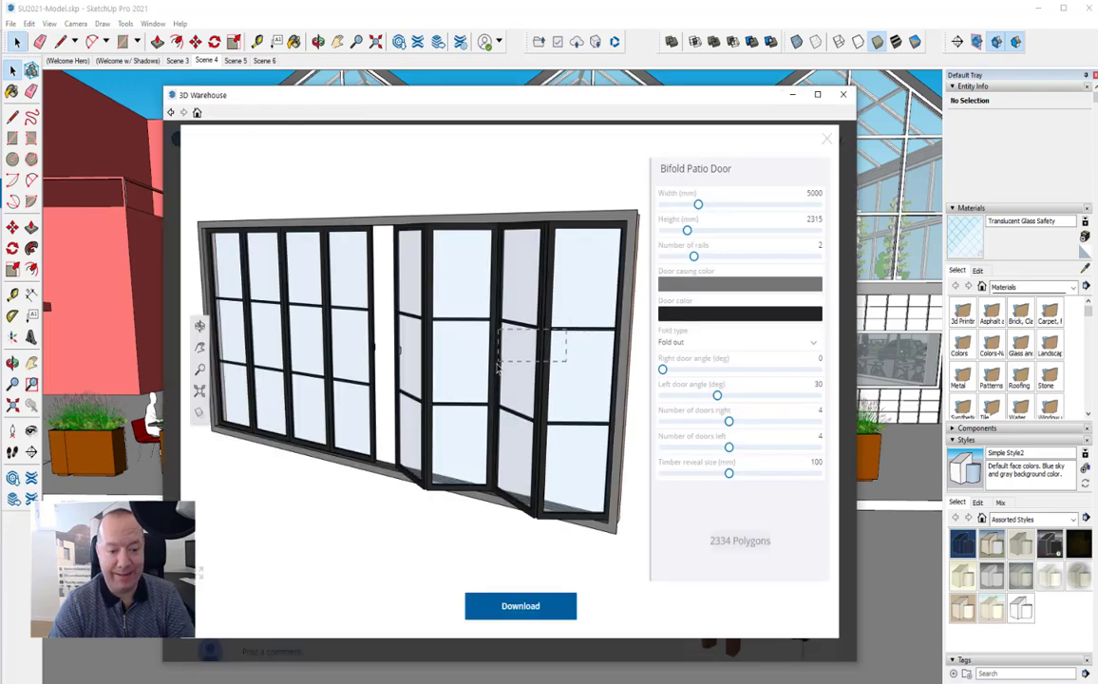
pyautogui.moveTo(496, 368)
pyautogui.mouseDown()
pyautogui.moveTo(426, 283)
pyautogui.moveTo(355, 447)
pyautogui.moveTo(537, 318)
pyautogui.moveTo(487, 358)
pyautogui.moveTo(456, 407)
pyautogui.moveTo(432, 411)
pyautogui.moveTo(539, 350)
pyautogui.moveTo(510, 413)
pyautogui.moveTo(486, 393)
pyautogui.moveTo(493, 343)
pyautogui.moveTo(465, 371)
pyautogui.moveTo(488, 360)
pyautogui.moveTo(449, 370)
pyautogui.moveTo(561, 266)
pyautogui.mouseUp()
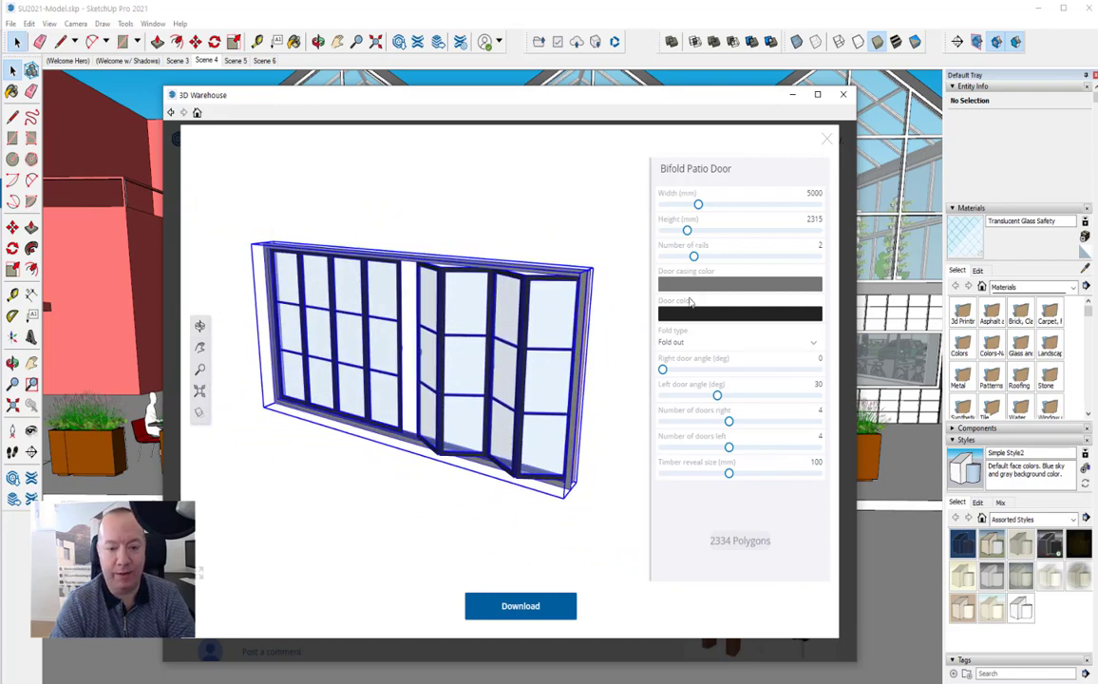
pyautogui.moveTo(698, 204)
pyautogui.mouseDown()
pyautogui.moveTo(778, 206)
pyautogui.moveTo(700, 204)
pyautogui.moveTo(710, 231)
pyautogui.moveTo(780, 231)
pyautogui.moveTo(734, 231)
pyautogui.moveTo(787, 258)
pyautogui.moveTo(740, 256)
pyautogui.mouseUp()
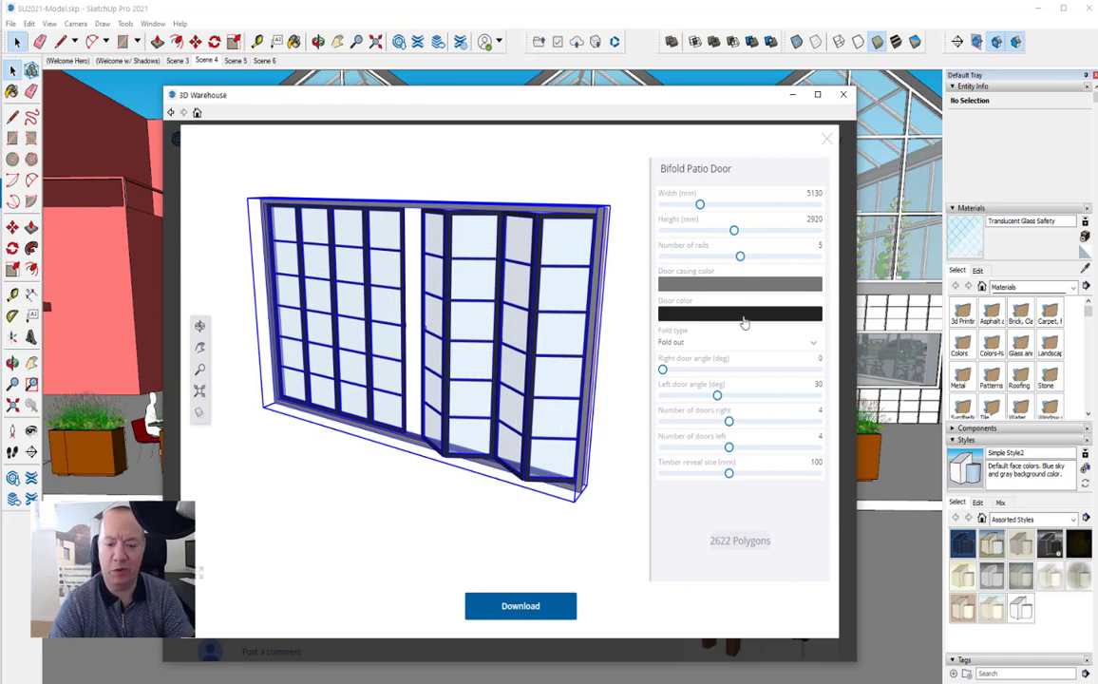
pyautogui.moveTo(663, 370)
pyautogui.mouseDown()
pyautogui.moveTo(736, 370)
pyautogui.moveTo(753, 395)
pyautogui.moveTo(685, 422)
pyautogui.moveTo(751, 423)
pyautogui.mouseUp()
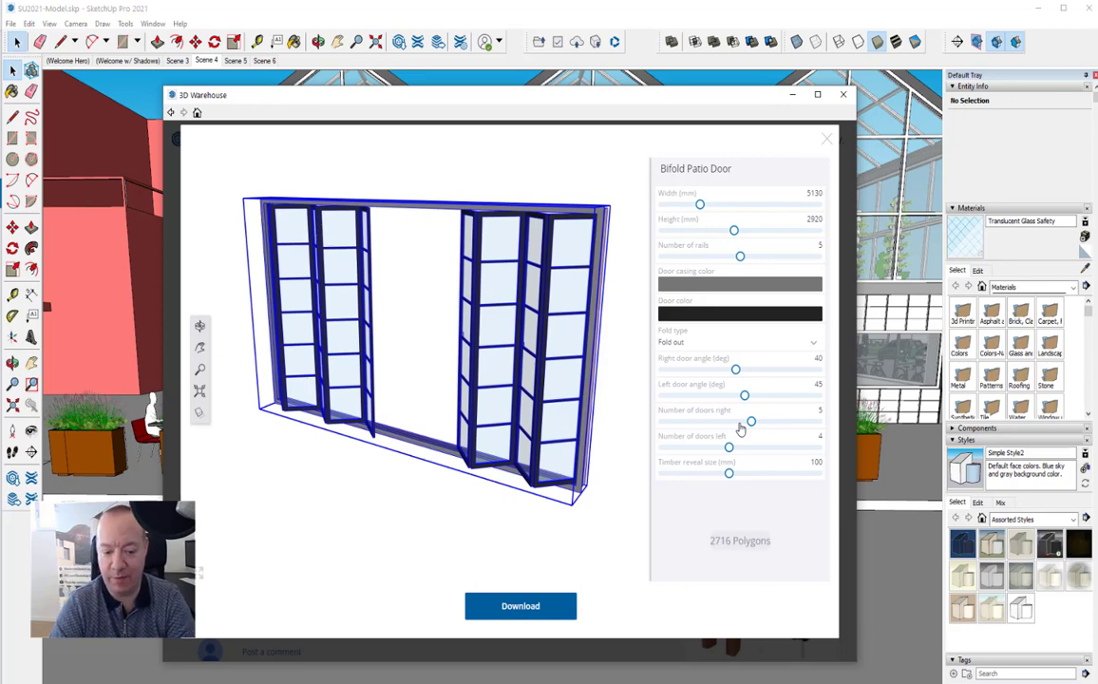
# Download the configured door and place it in front of the planters.
pyautogui.click(554, 610)
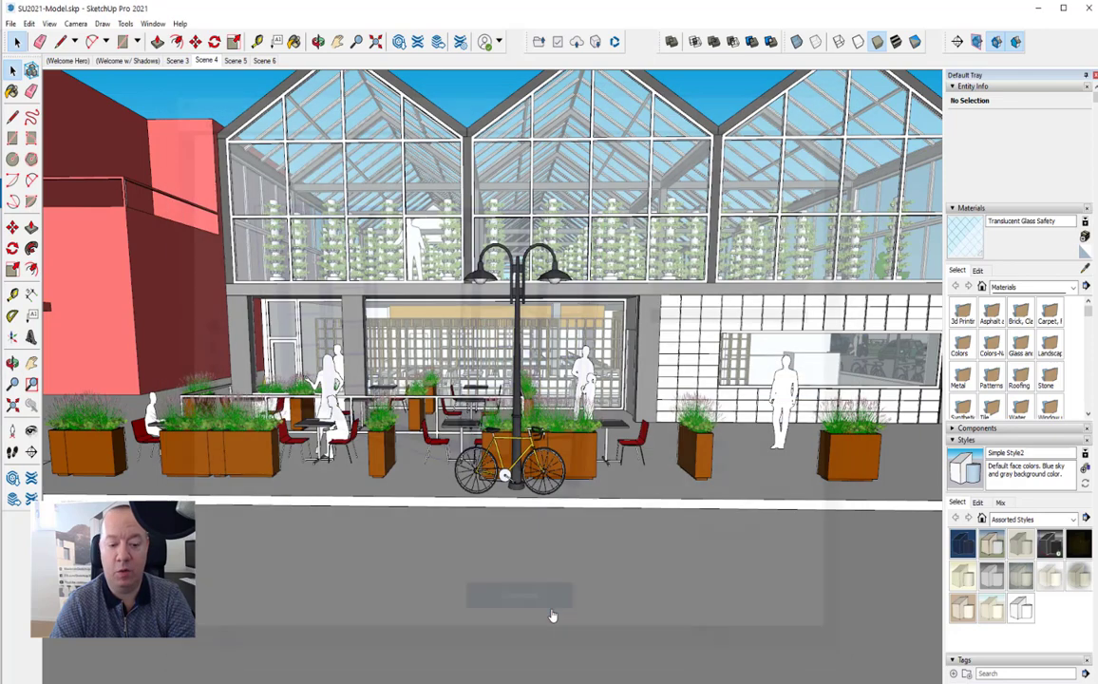
pyautogui.click(317, 549)
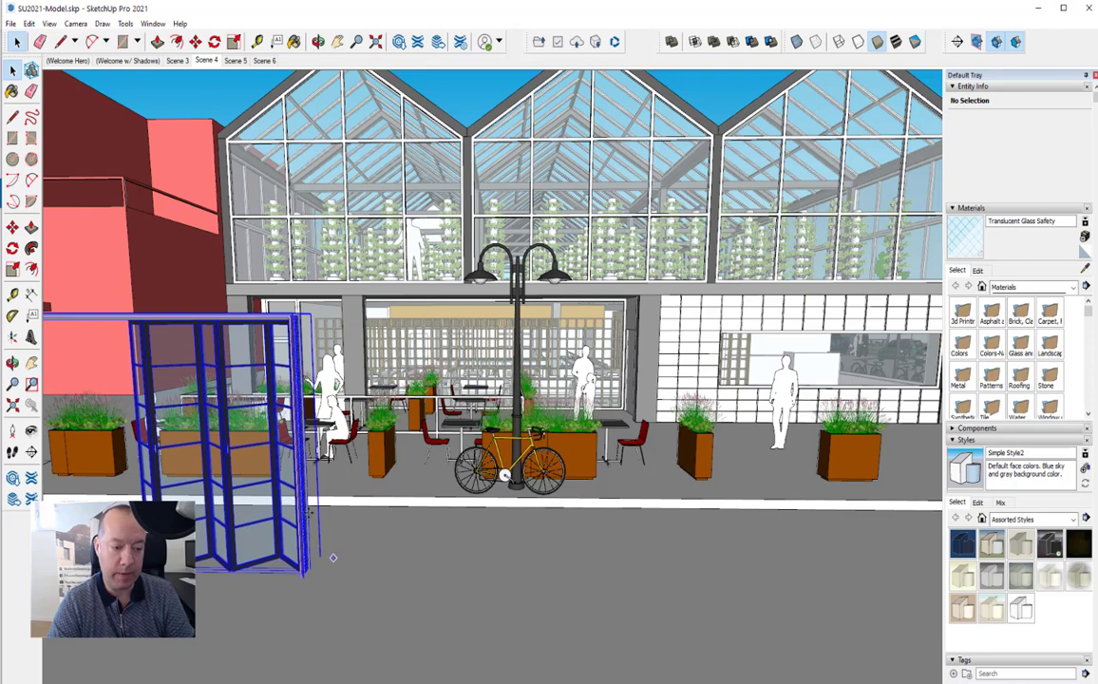
pyautogui.keyDown('shift'); pyautogui.moveTo(393, 464); pyautogui.dragTo(397, 461, button='middle'); pyautogui.keyUp('shift')
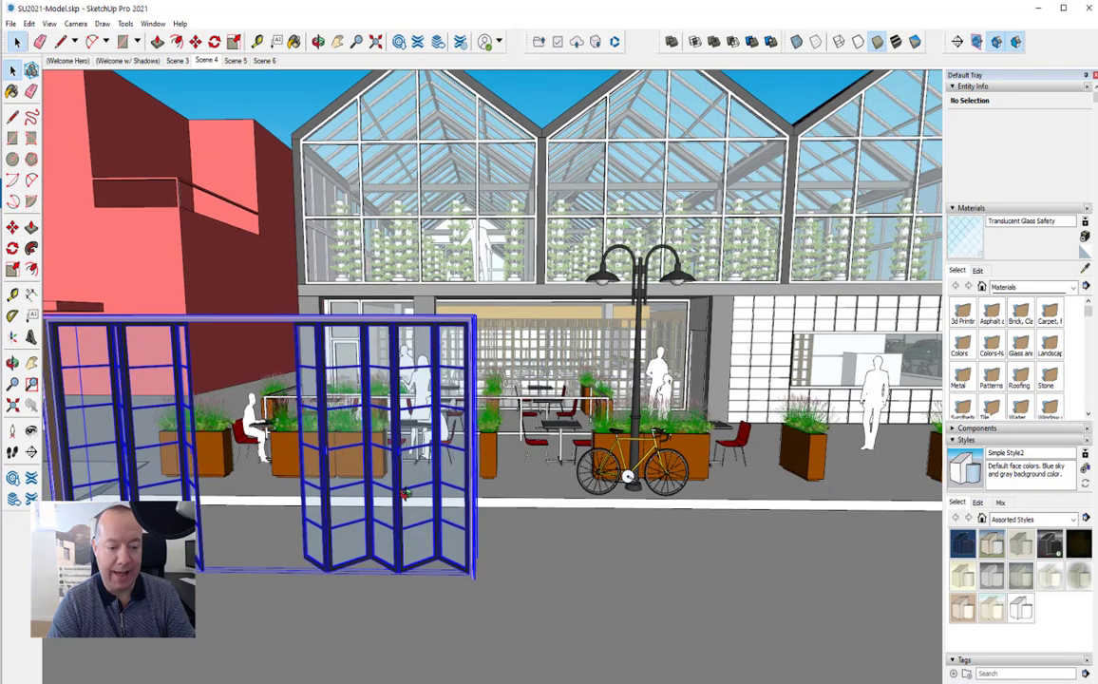
# Set the placed door's right door angle to 50° through Configure Live Component.
pyautogui.rightClick(399, 473)
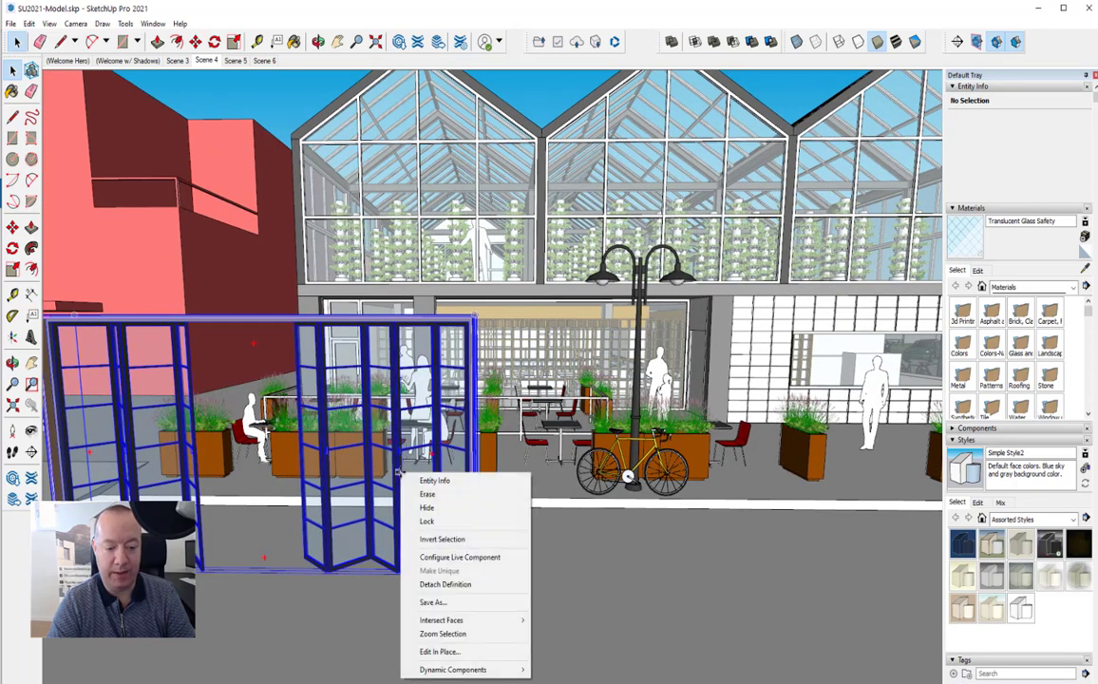
pyautogui.click(466, 557)
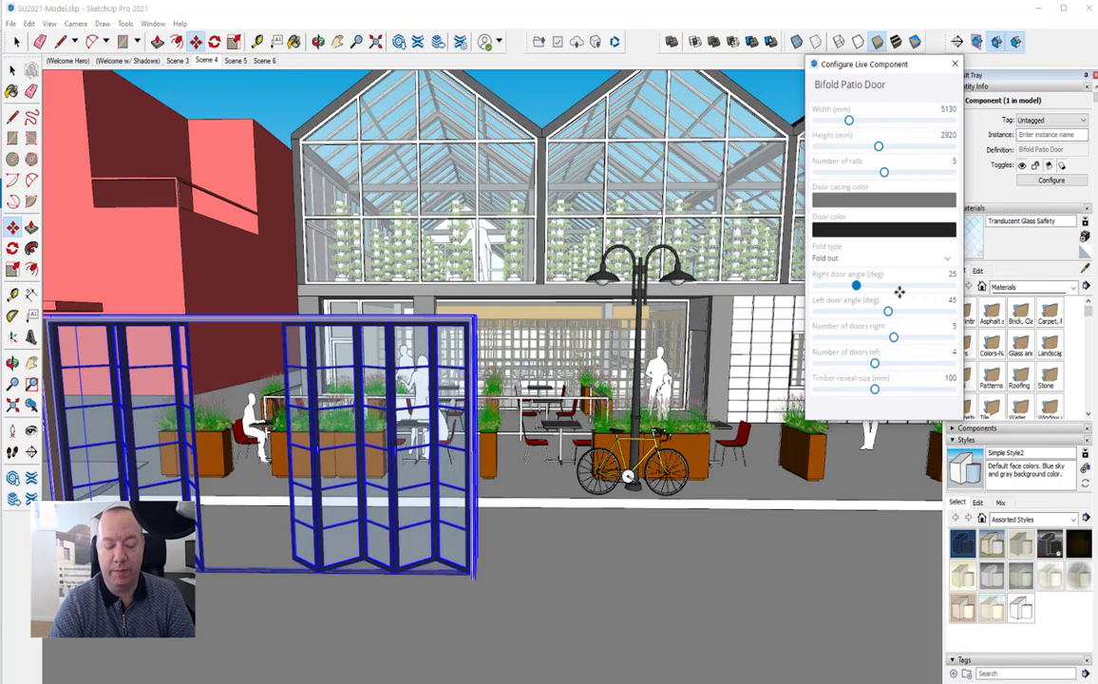
pyautogui.click(899, 287)
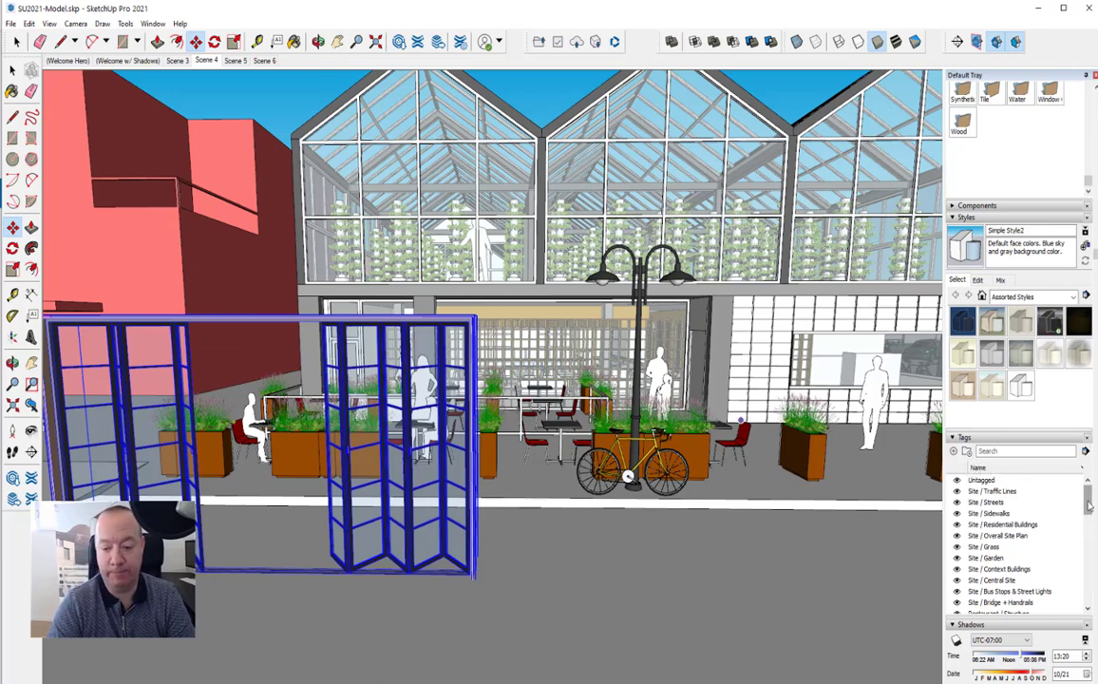
# Create a new tag folder named Site in the Tags panel.
pyautogui.moveTo(1090, 507)
pyautogui.mouseDown()
pyautogui.moveTo(1094, 599)
pyautogui.moveTo(1086, 487)
pyautogui.mouseUp()
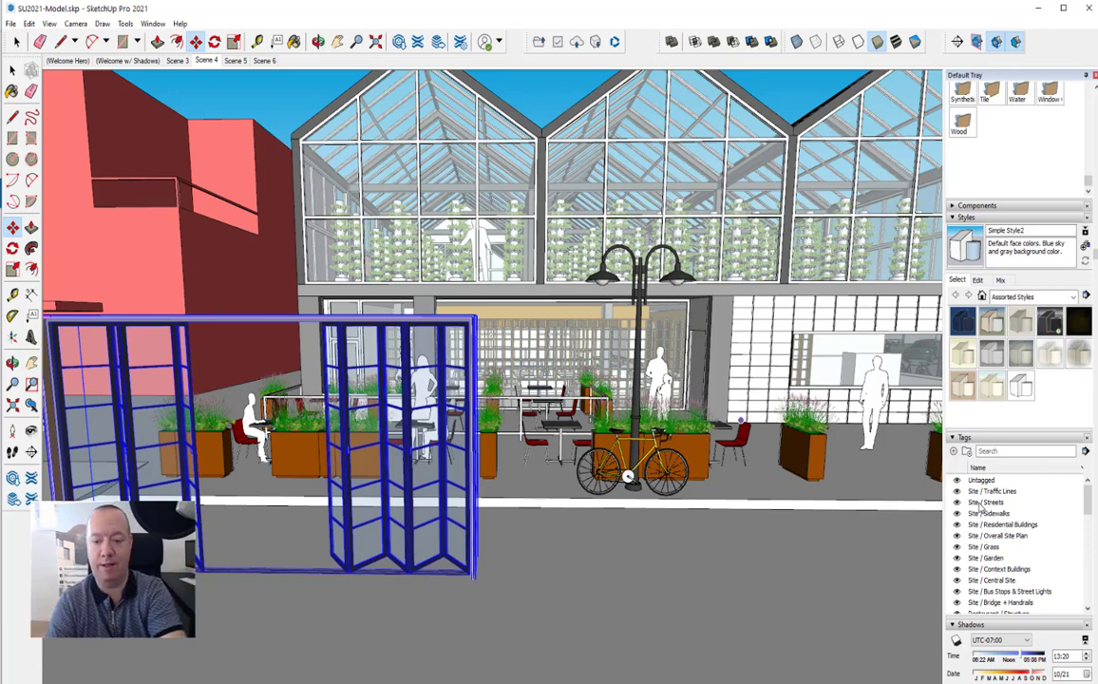
pyautogui.click(967, 452)
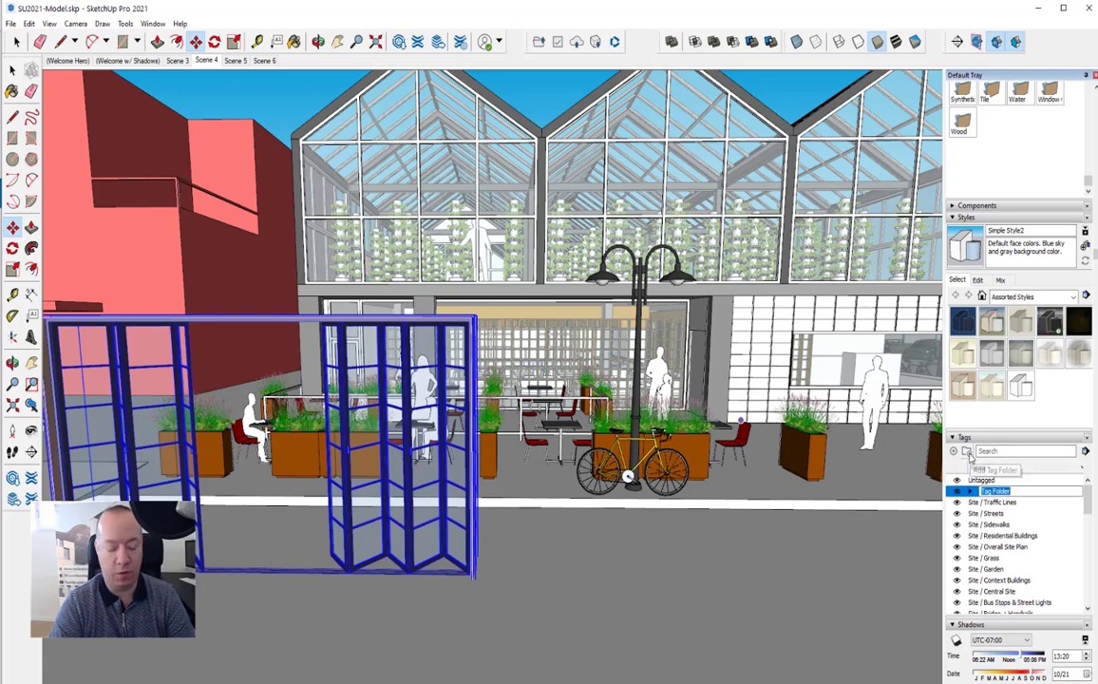
pyautogui.write('Site')
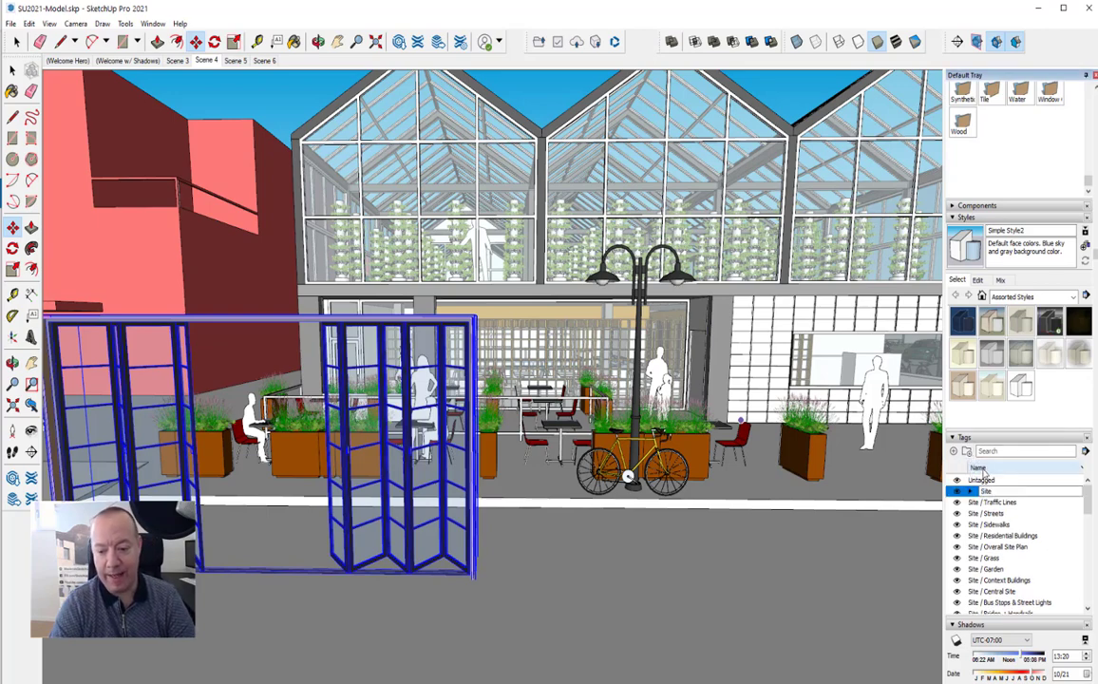
pyautogui.press('Return')
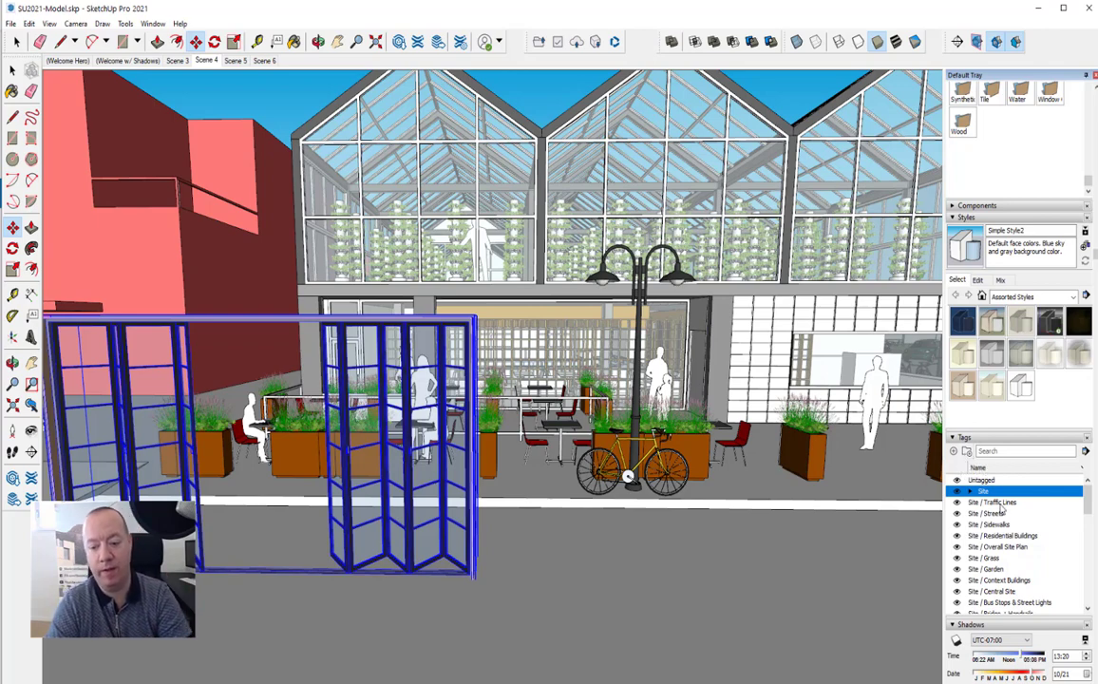
# Drag the Traffic Lines, Residential Buildings and Overall Site Plan tags into the Site folder.
pyautogui.moveTo(978, 503)
pyautogui.mouseDown()
pyautogui.moveTo(983, 492)
pyautogui.moveTo(988, 513)
pyautogui.moveTo(988, 494)
pyautogui.mouseUp()
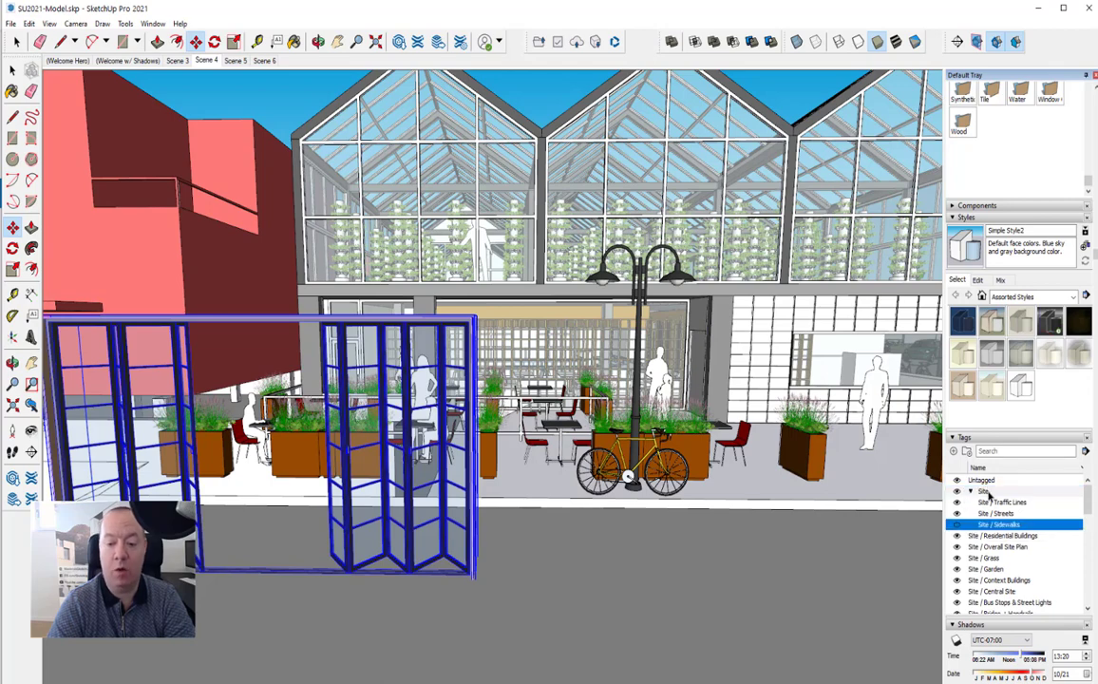
pyautogui.moveTo(969, 540); pyautogui.dragTo(992, 492)
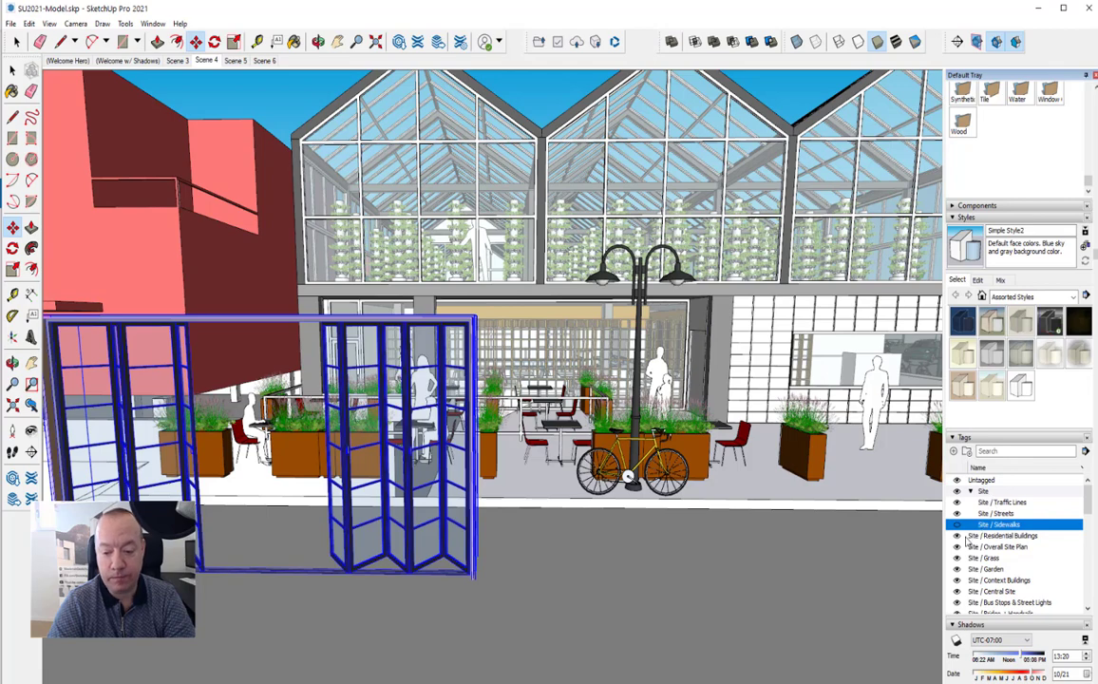
pyautogui.moveTo(966, 539); pyautogui.dragTo(988, 491)
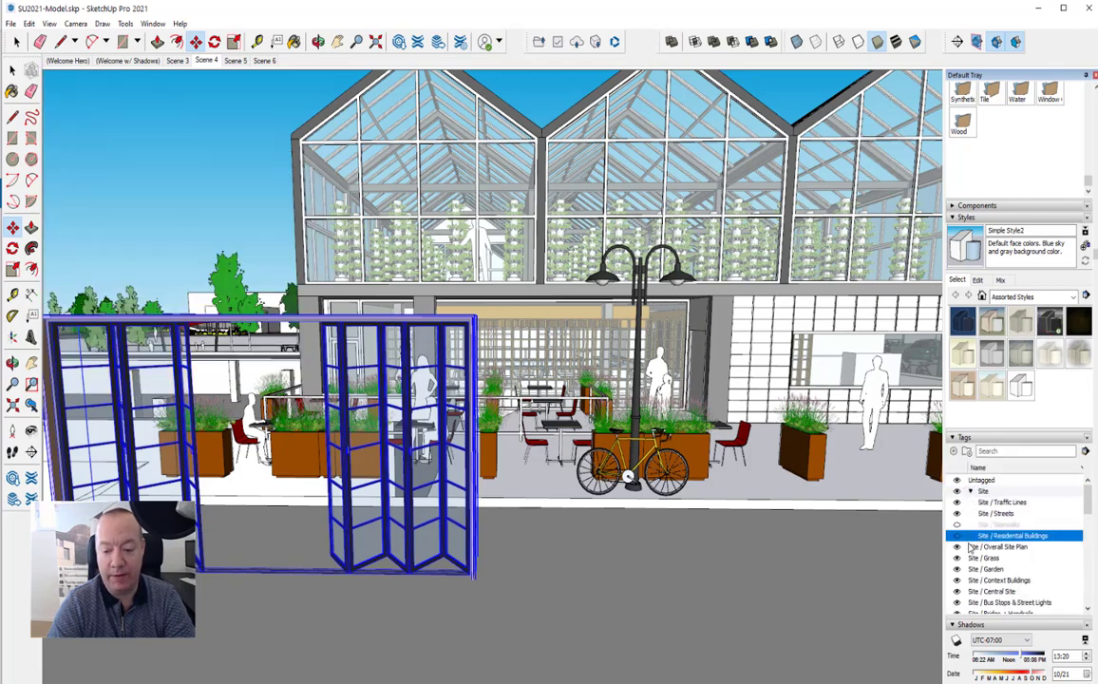
pyautogui.moveTo(969, 548); pyautogui.dragTo(984, 494)
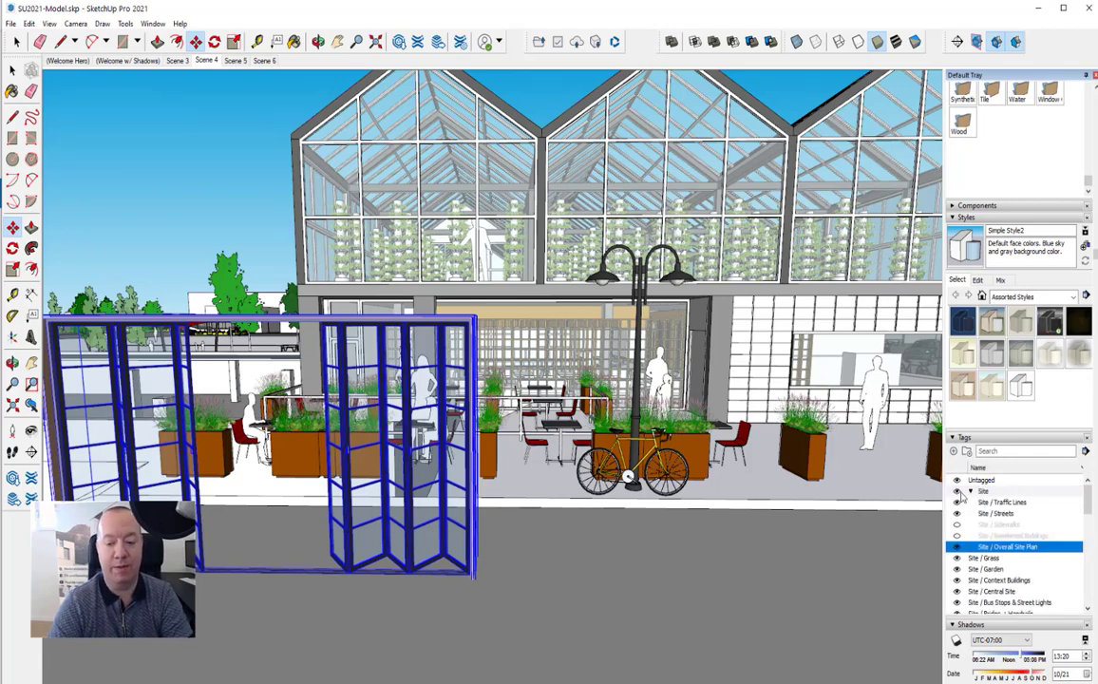
# Test Site folder and Residential Buildings visibility toggles, leaving all site tags visible.
pyautogui.click(959, 492)
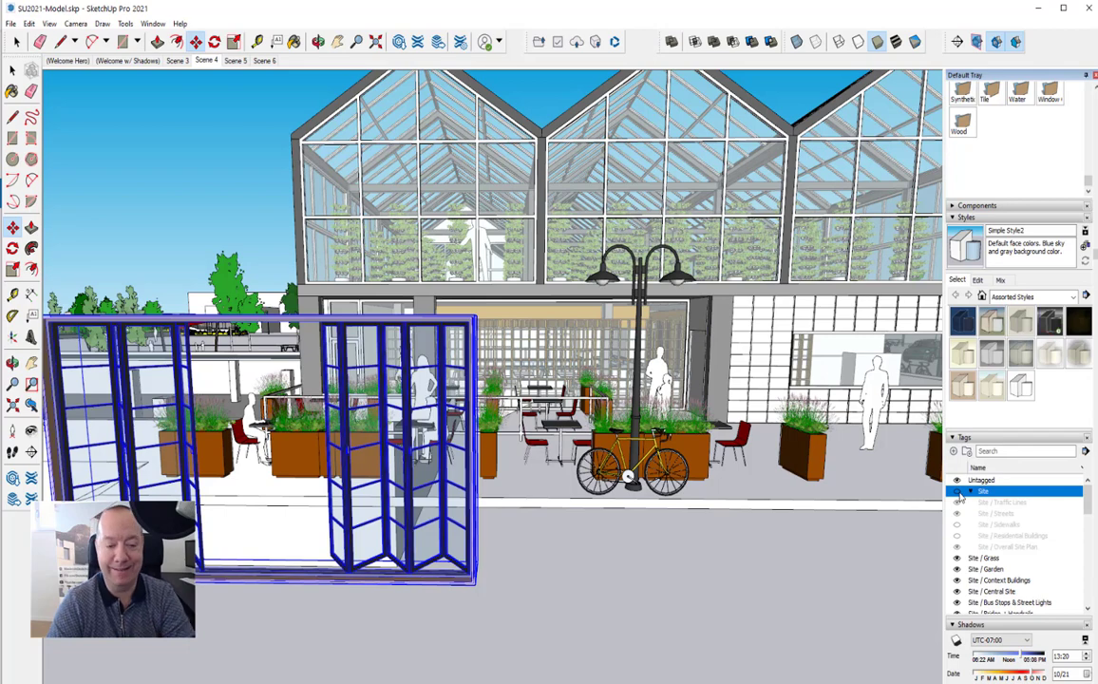
pyautogui.click(958, 493)
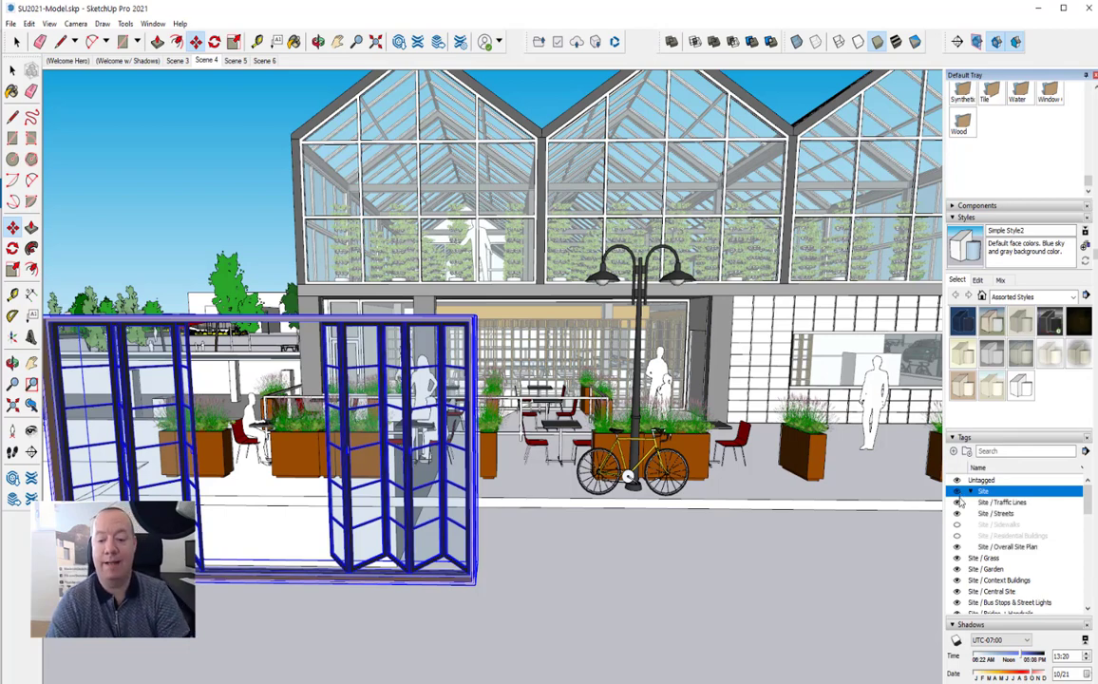
pyautogui.click(958, 525)
pyautogui.click(958, 536)
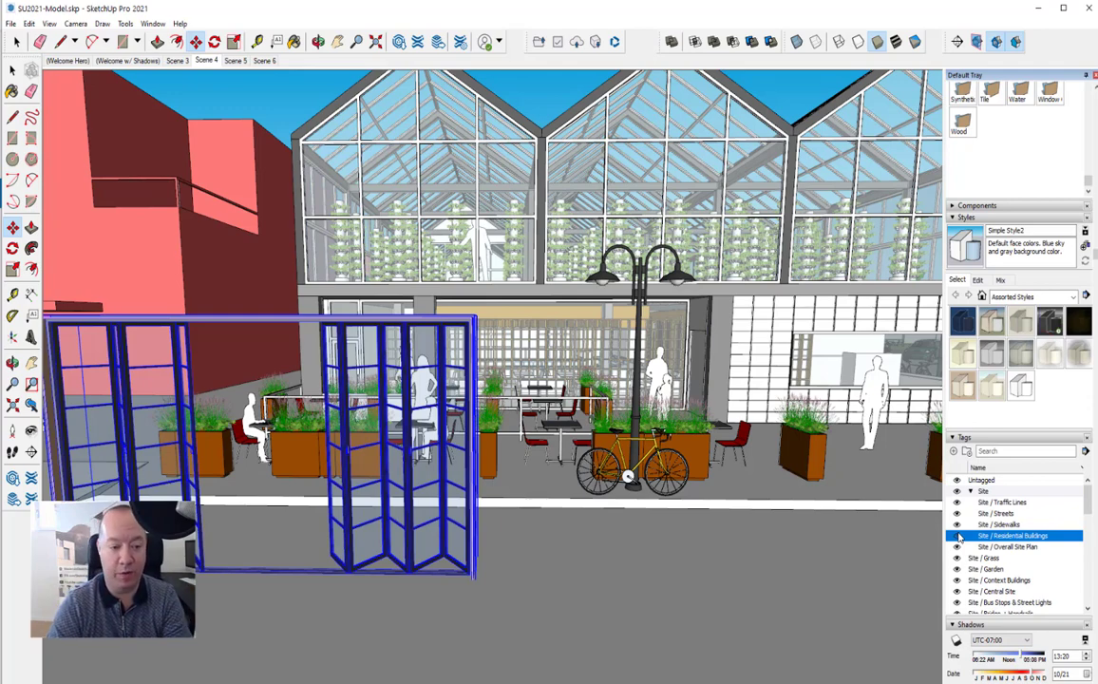
pyautogui.click(957, 536)
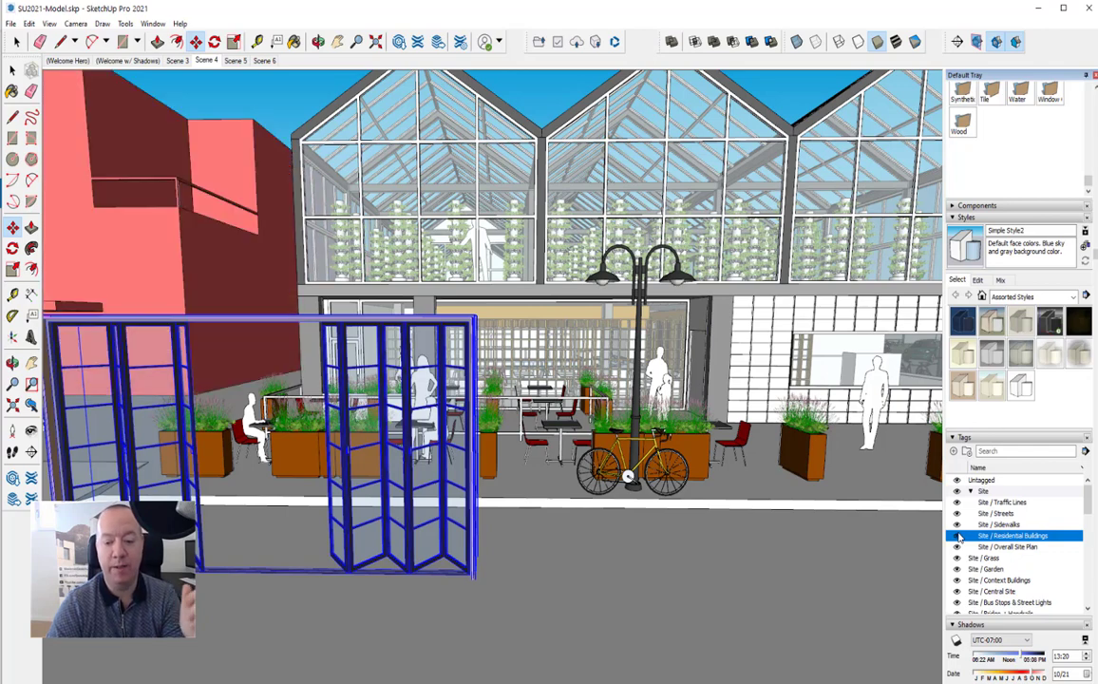
pyautogui.click(958, 536)
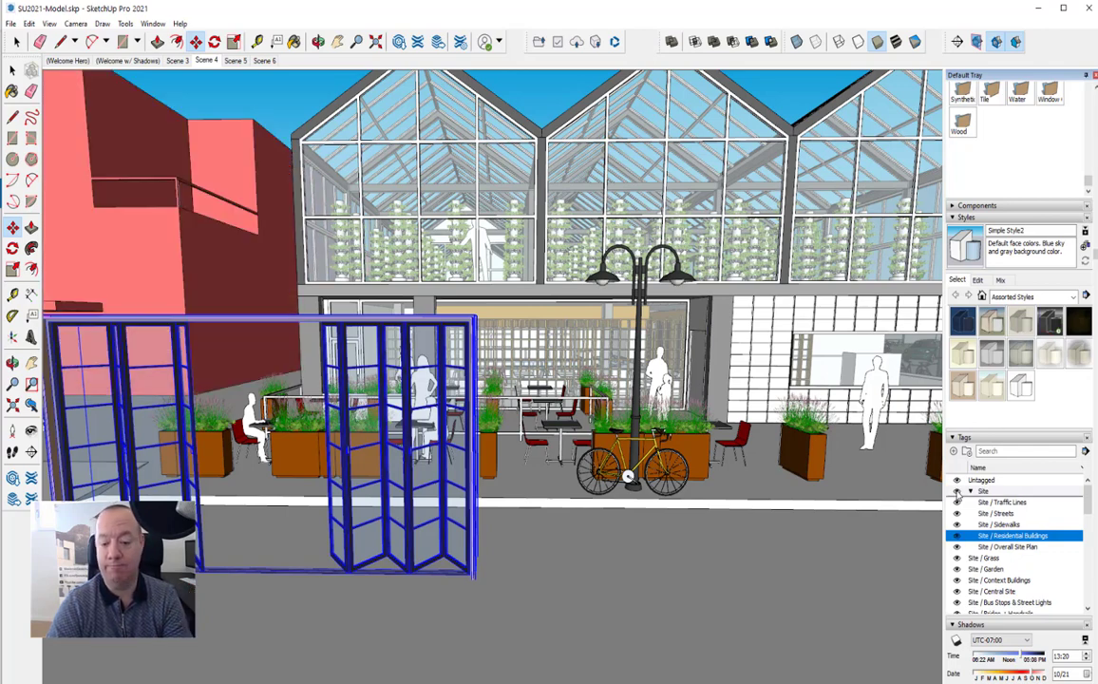
pyautogui.click(957, 491)
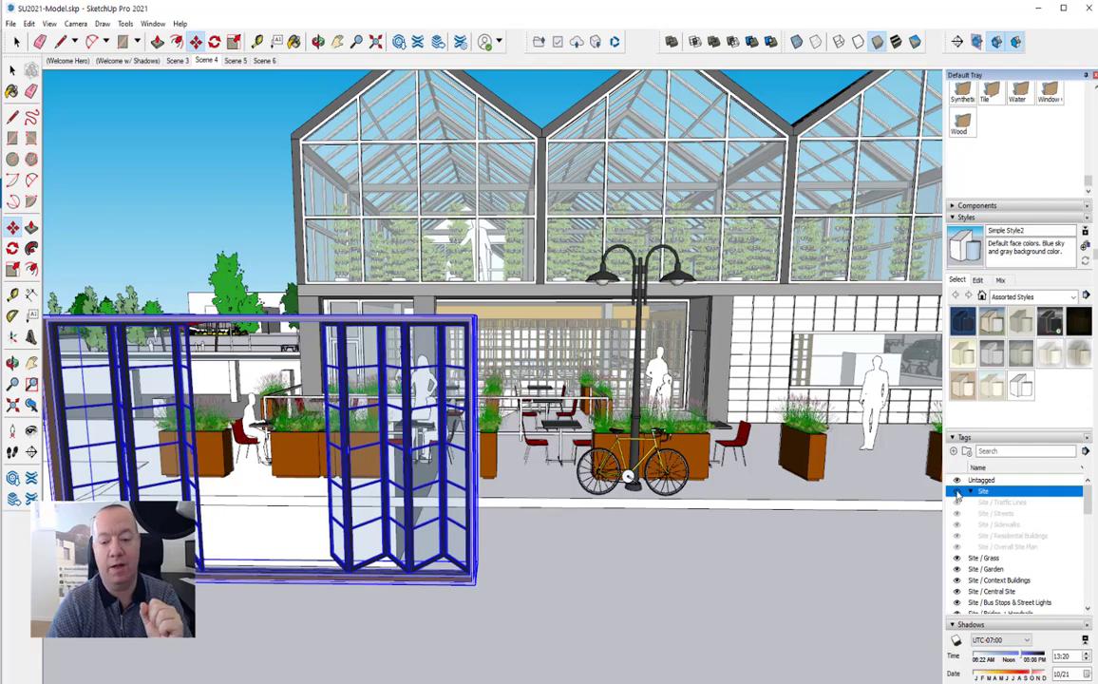
pyautogui.click(958, 491)
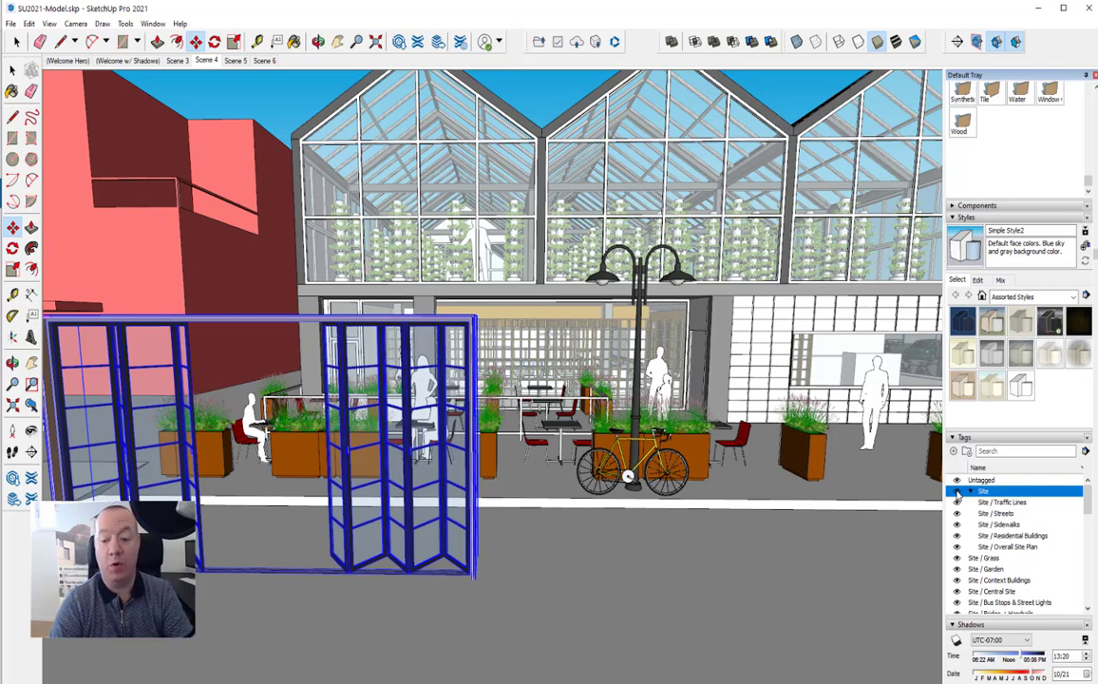
# Filter the Tags list by 'stre' and switch the Site folder's visibility back on.
pyautogui.click(996, 451)
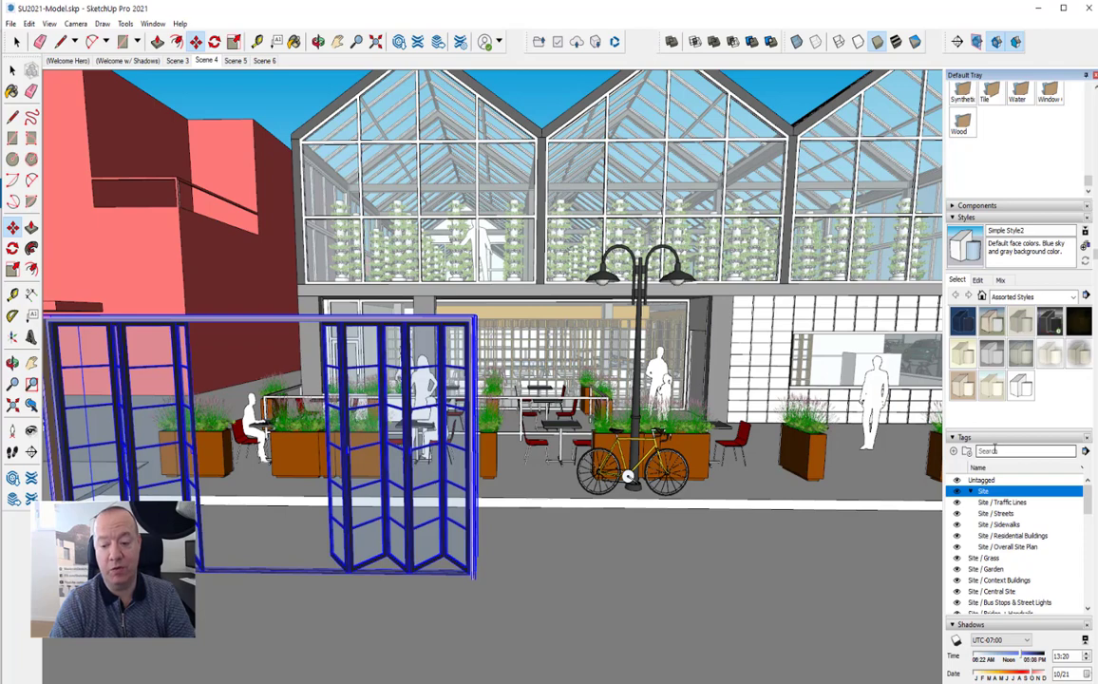
pyautogui.write('stre')
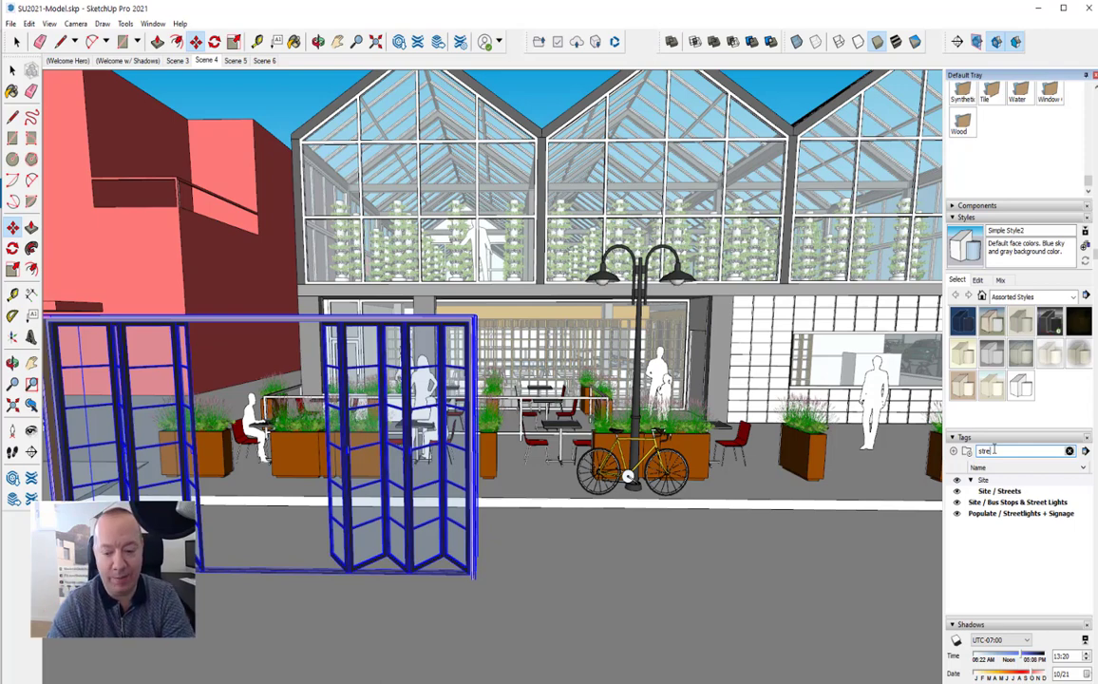
pyautogui.click(958, 481)
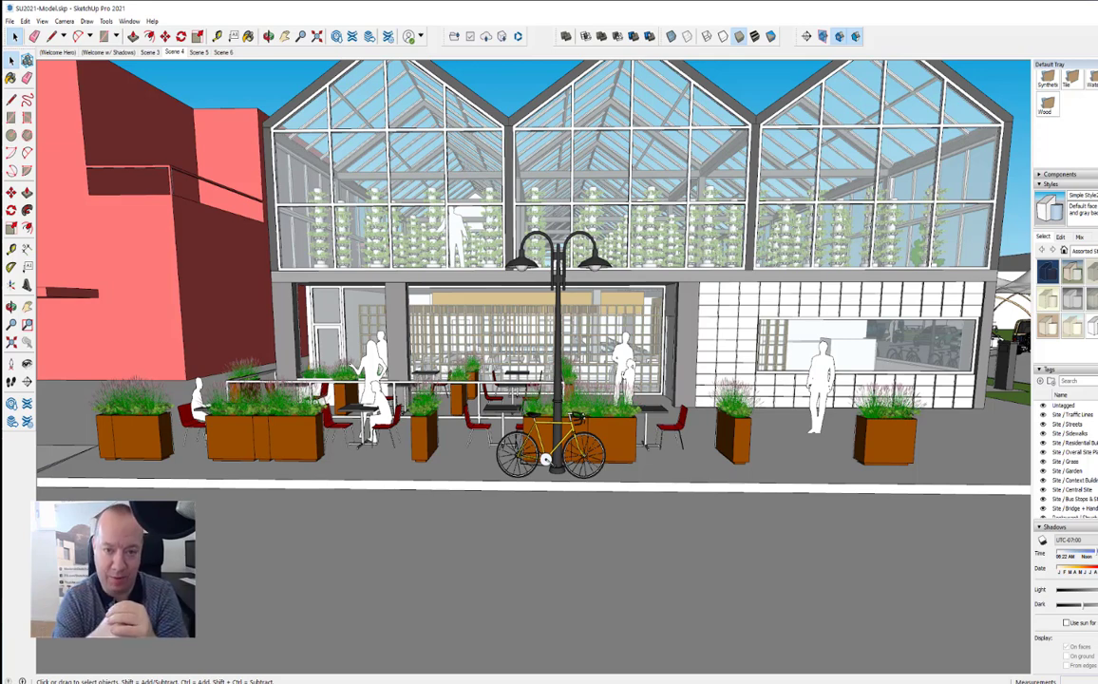
# From File > Generate Report, start editing the Component Quantities Report template.
pyautogui.click(10, 23)
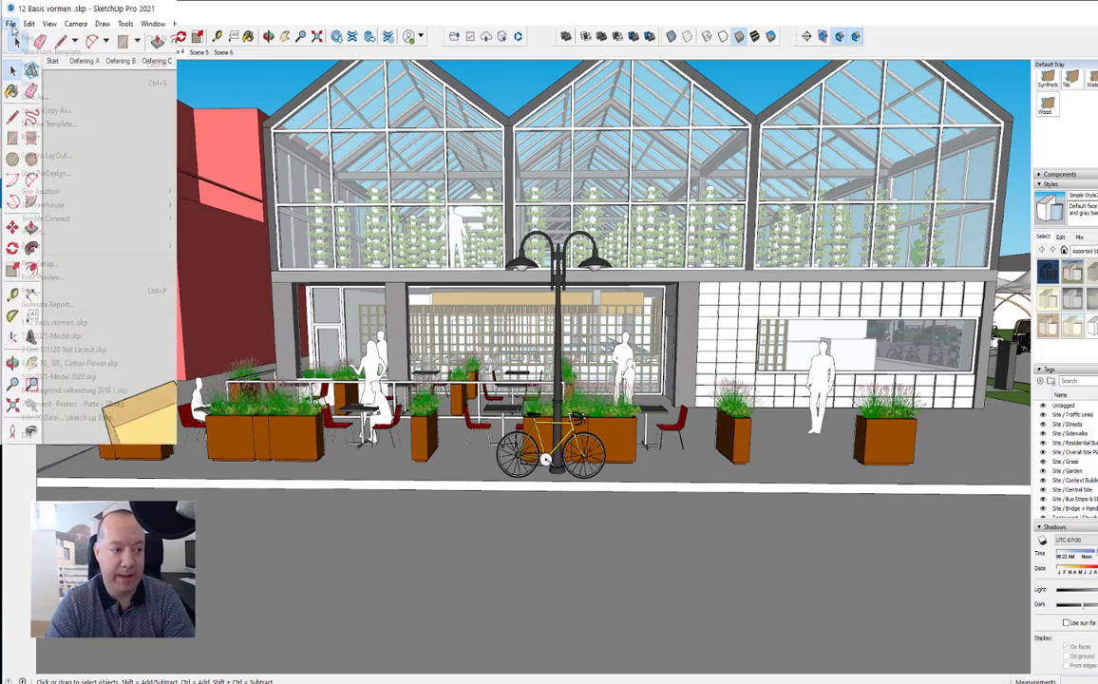
pyautogui.click(52, 335)
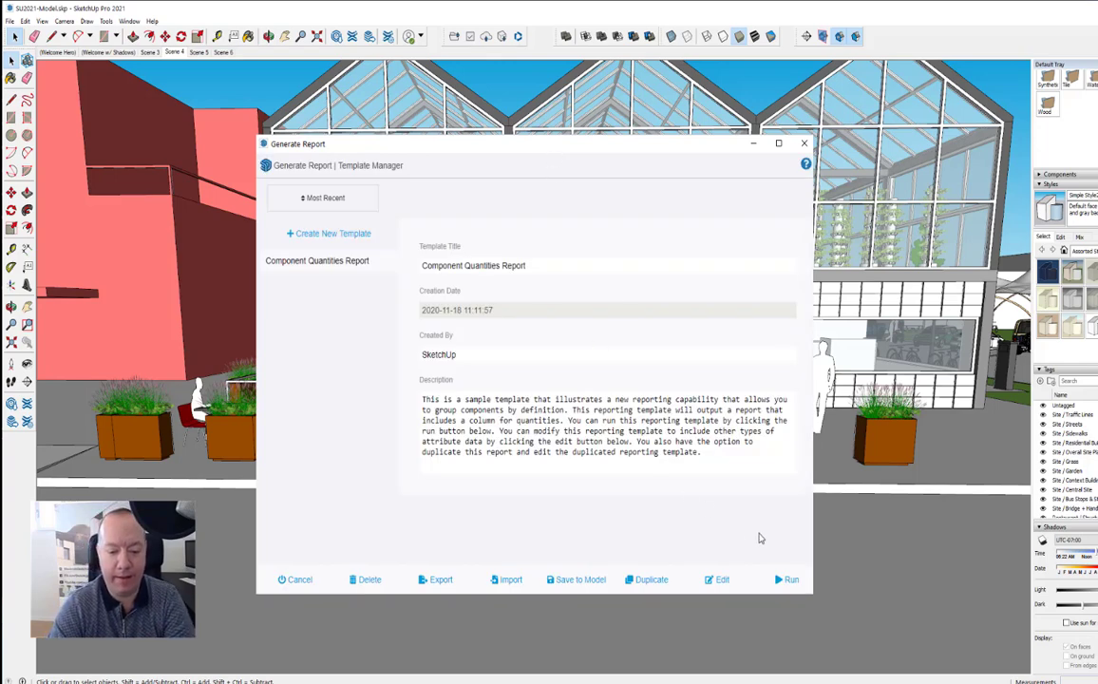
pyautogui.click(719, 578)
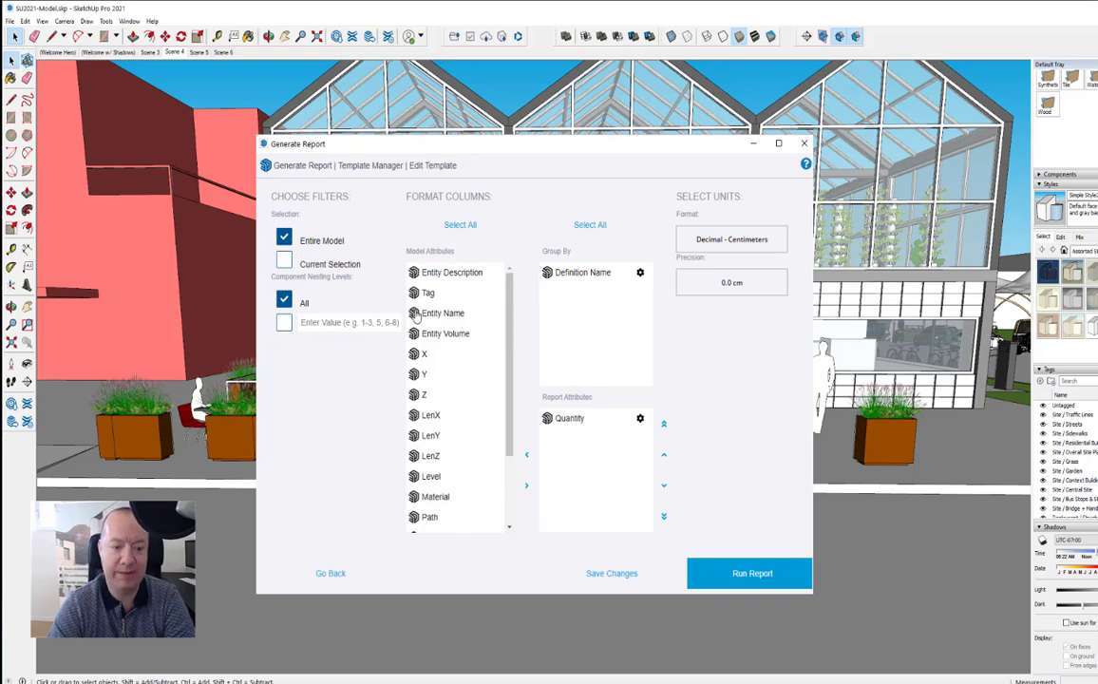
# Add Entity Volume, LenX, LenY and Level as report columns, and move Quantity into Group By.
pyautogui.moveTo(432, 334)
pyautogui.mouseDown()
pyautogui.moveTo(604, 430)
pyautogui.moveTo(596, 444)
pyautogui.mouseUp()
pyautogui.moveTo(432, 395)
pyautogui.mouseDown()
pyautogui.moveTo(485, 401)
pyautogui.moveTo(583, 466)
pyautogui.mouseUp()
pyautogui.moveTo(429, 395)
pyautogui.mouseDown()
pyautogui.moveTo(576, 446)
pyautogui.moveTo(574, 475)
pyautogui.mouseUp()
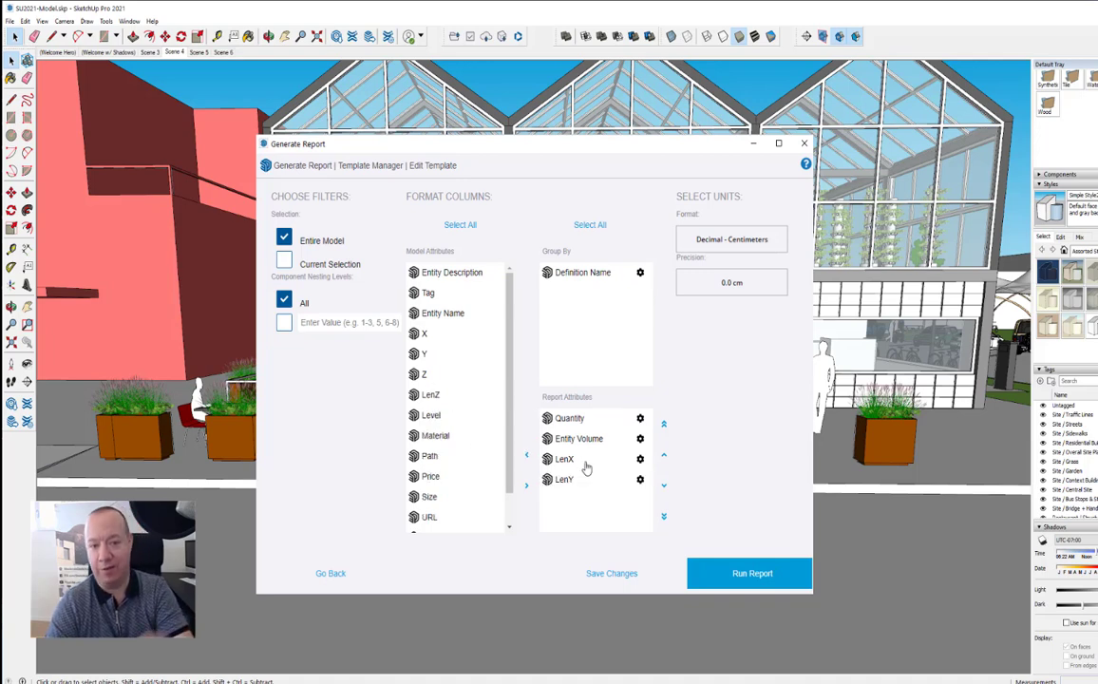
pyautogui.moveTo(574, 420); pyautogui.dragTo(600, 311)
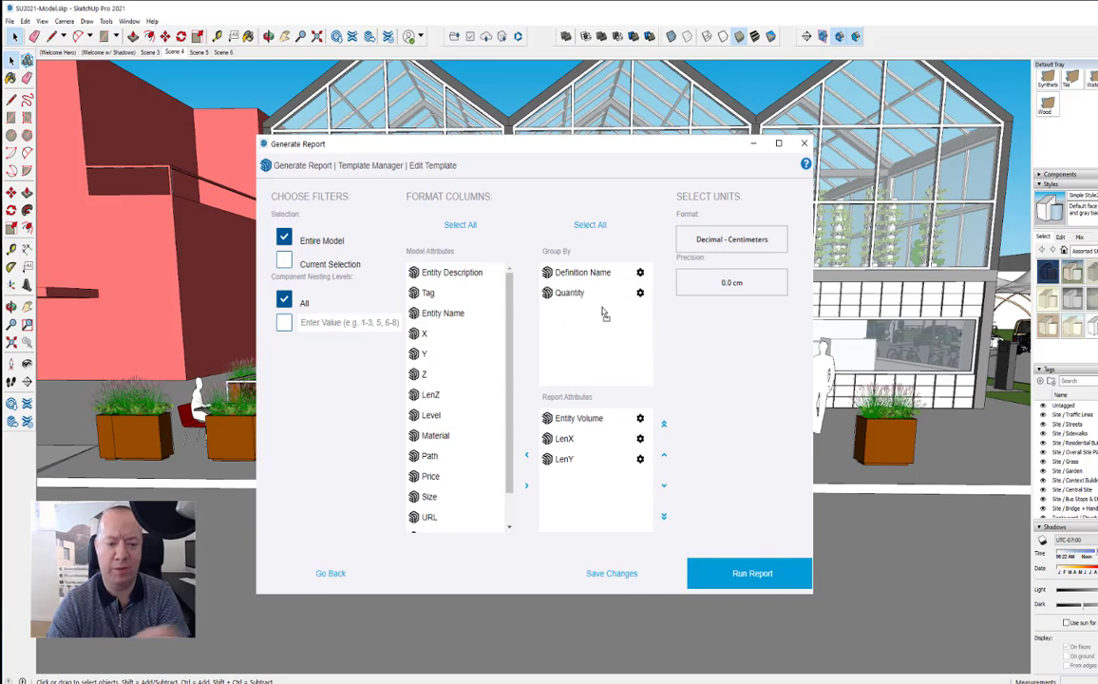
pyautogui.moveTo(430, 394)
pyautogui.mouseDown()
pyautogui.moveTo(520, 446)
pyautogui.moveTo(520, 458)
pyautogui.mouseUp()
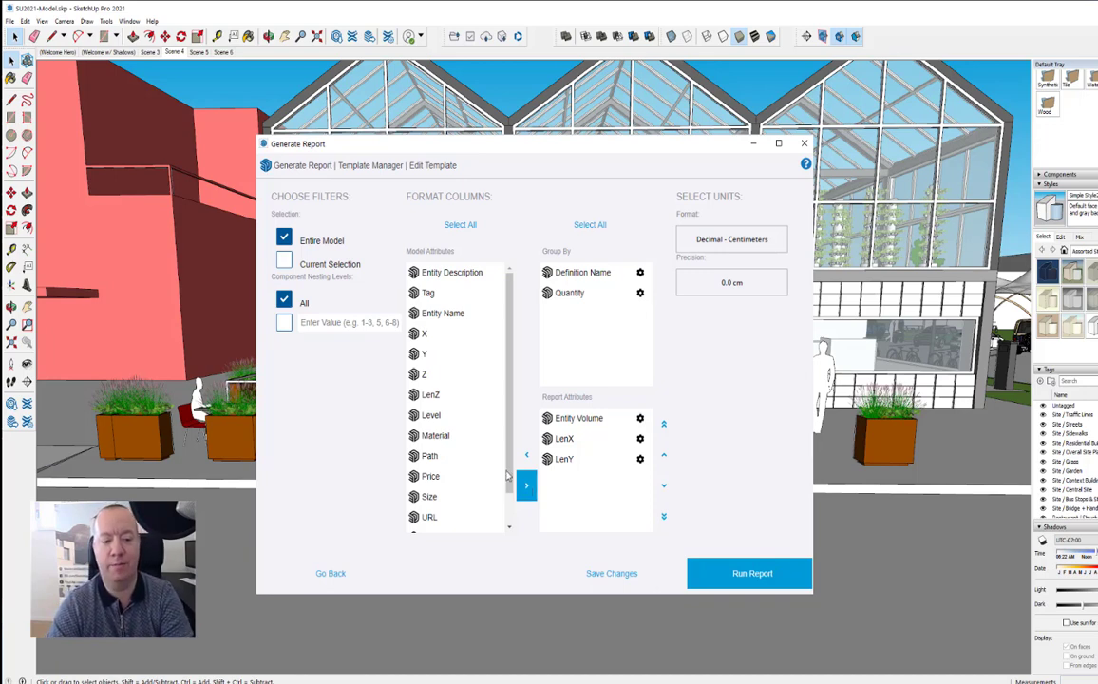
pyautogui.moveTo(425, 415); pyautogui.dragTo(568, 489)
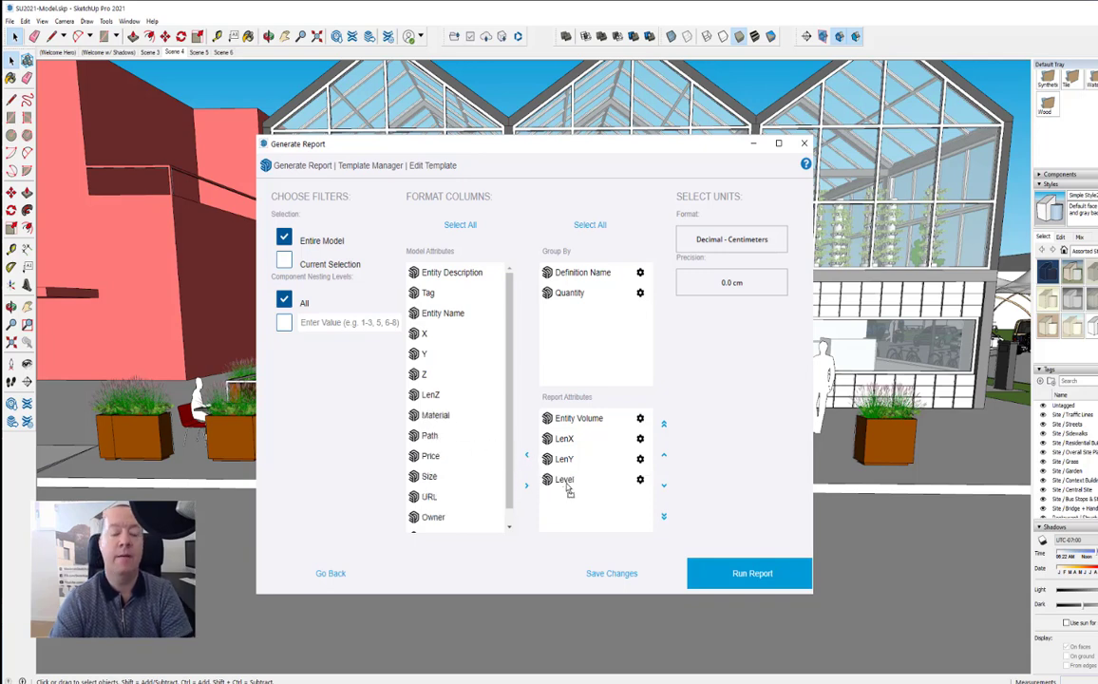